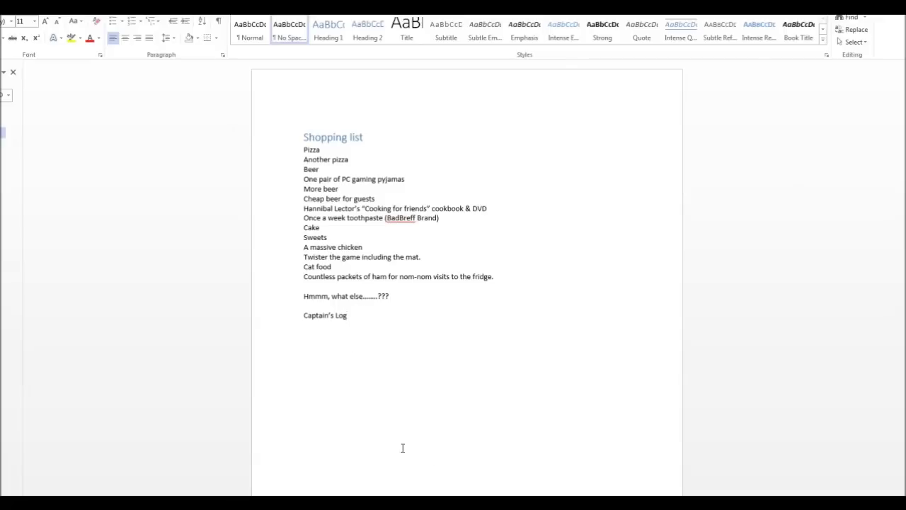
# Launch Hotkey Sound Recorder and move its window clear of the middle of the document.
pyautogui.press('super')
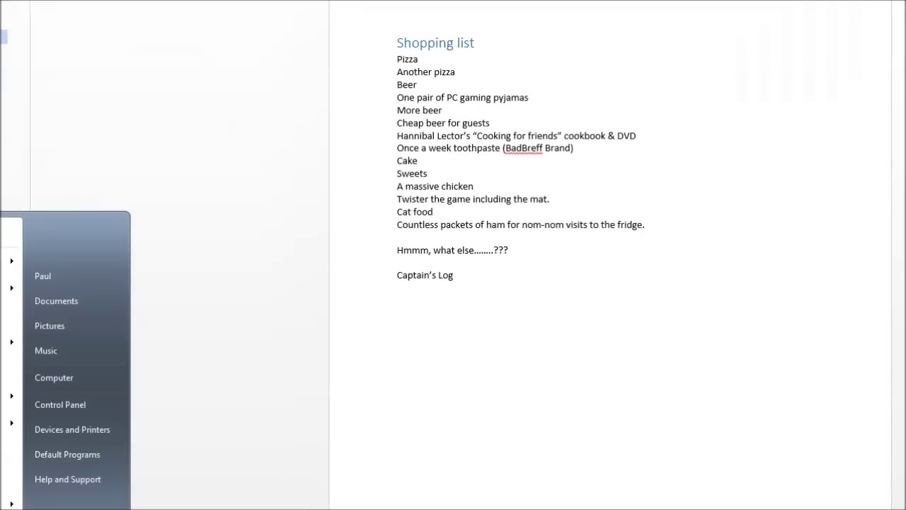
pyautogui.press('Return')
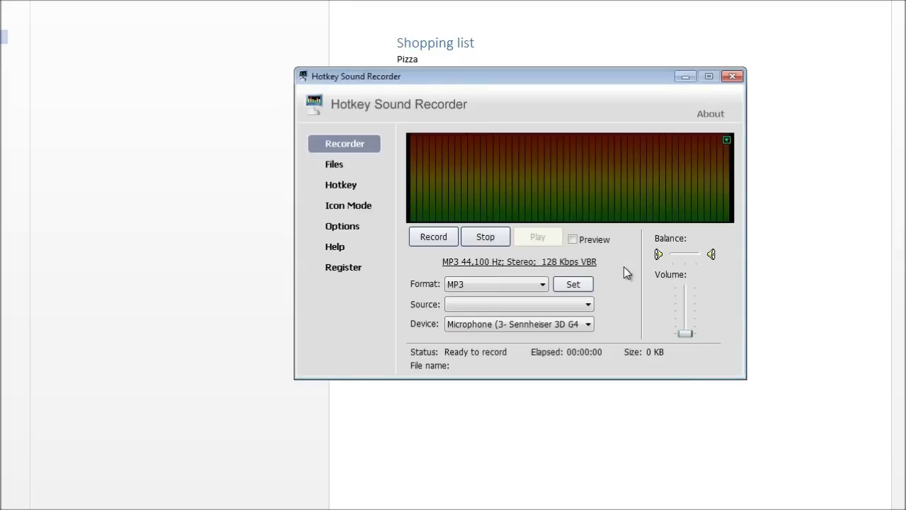
pyautogui.moveTo(550, 80); pyautogui.dragTo(646, 63)
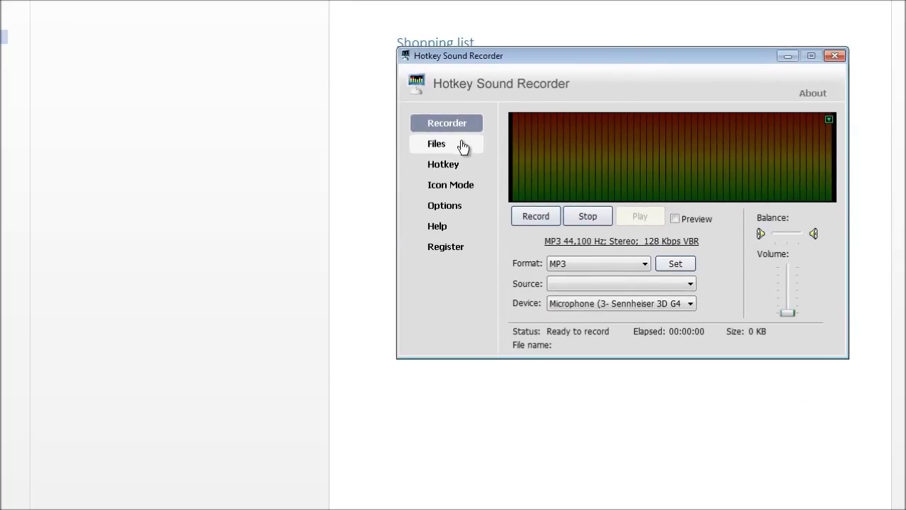
# Check the directory in which Hotkey Sound Recorder saves its recorded files.
pyautogui.click(437, 145)
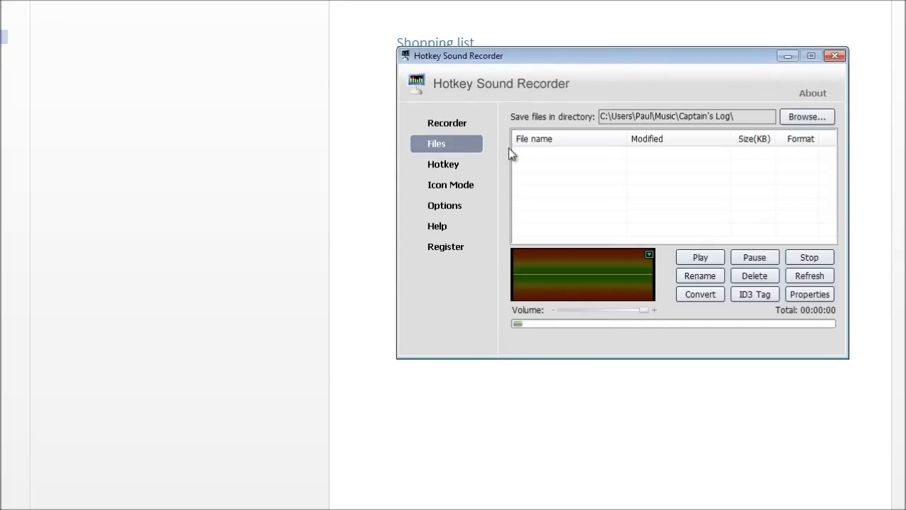
pyautogui.moveTo(743, 114); pyautogui.dragTo(598, 117)
pyautogui.moveTo(660, 118); pyautogui.dragTo(742, 117)
pyautogui.click(750, 118)
# Examine the hotkeys assigned to the start recording and stop recording functions.
pyautogui.click(449, 166)
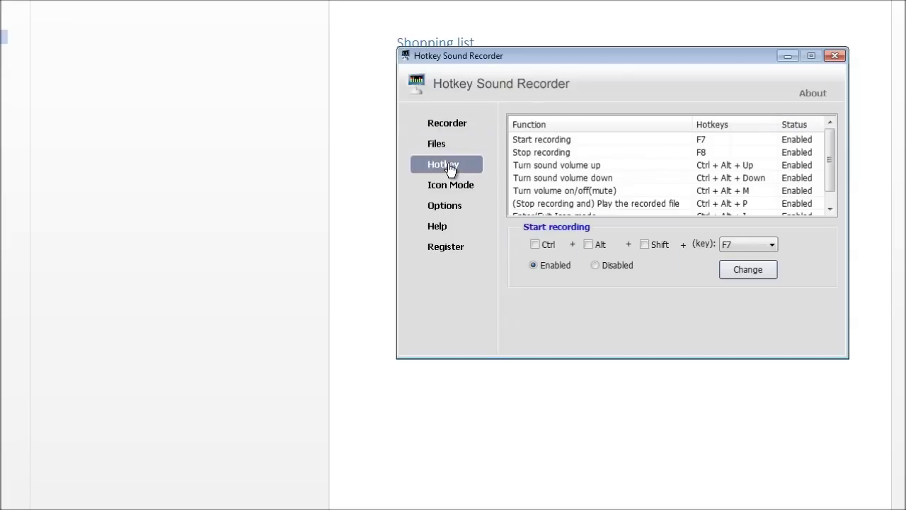
pyautogui.click(552, 141)
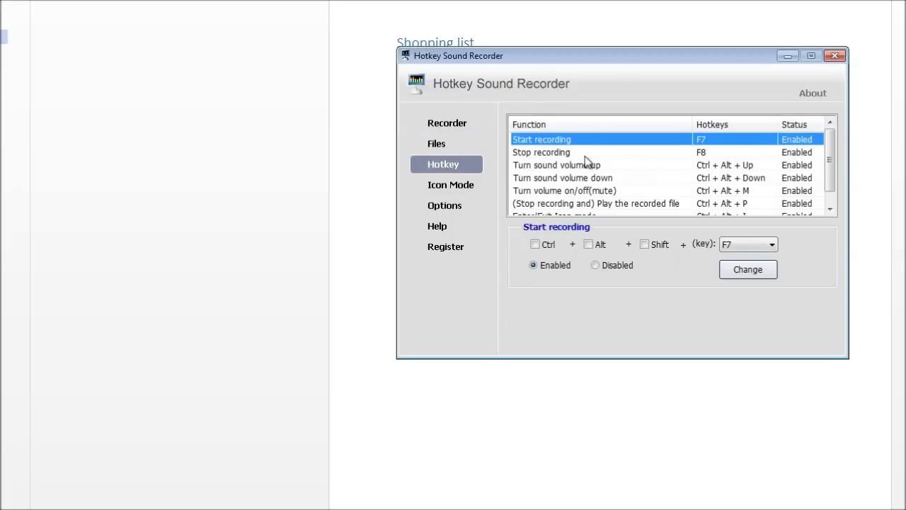
pyautogui.click(545, 155)
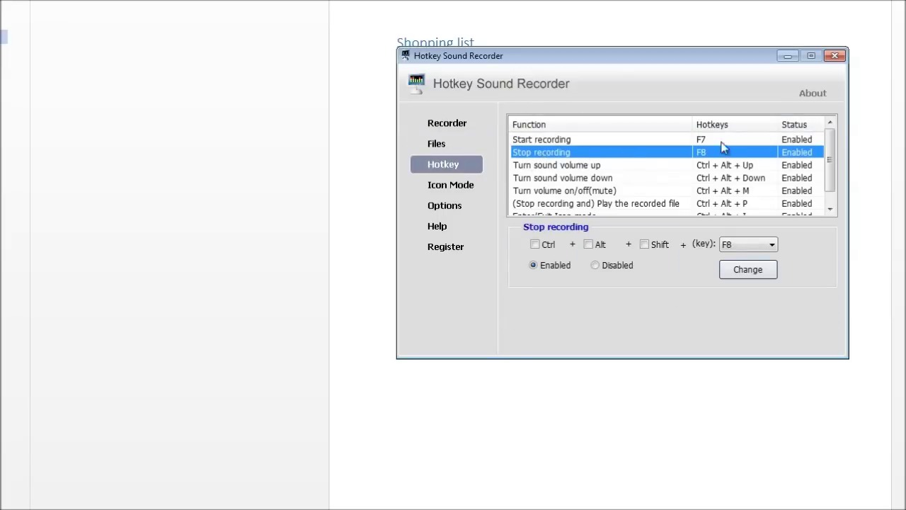
pyautogui.click(723, 140)
pyautogui.click(703, 151)
pyautogui.click(704, 141)
pyautogui.click(704, 150)
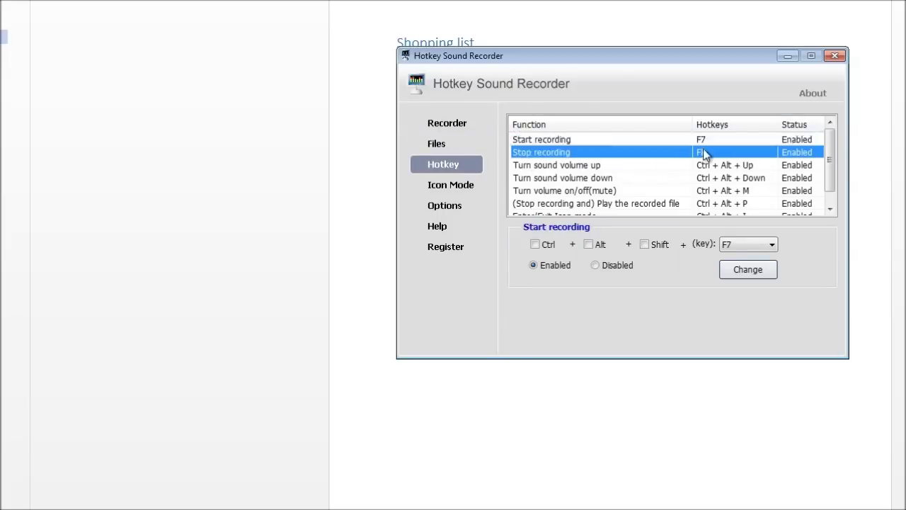
pyautogui.click(703, 142)
pyautogui.click(708, 152)
pyautogui.click(698, 144)
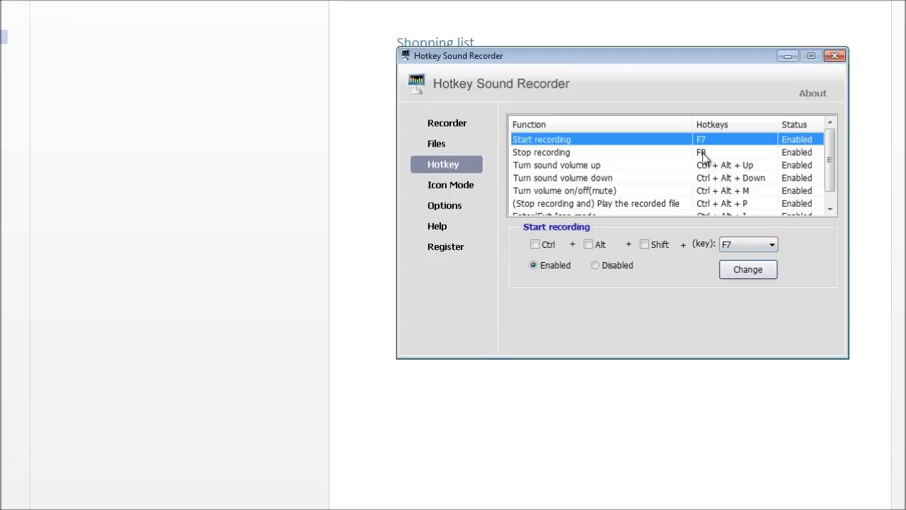
pyautogui.click(638, 288)
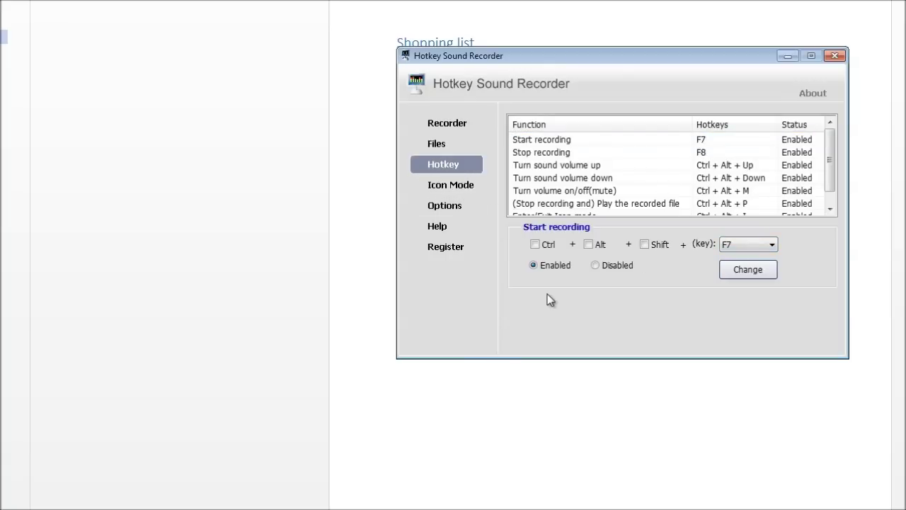
# Record a short test clip using the recording hotkeys and play back the saved MP3 file.
pyautogui.press('F7')
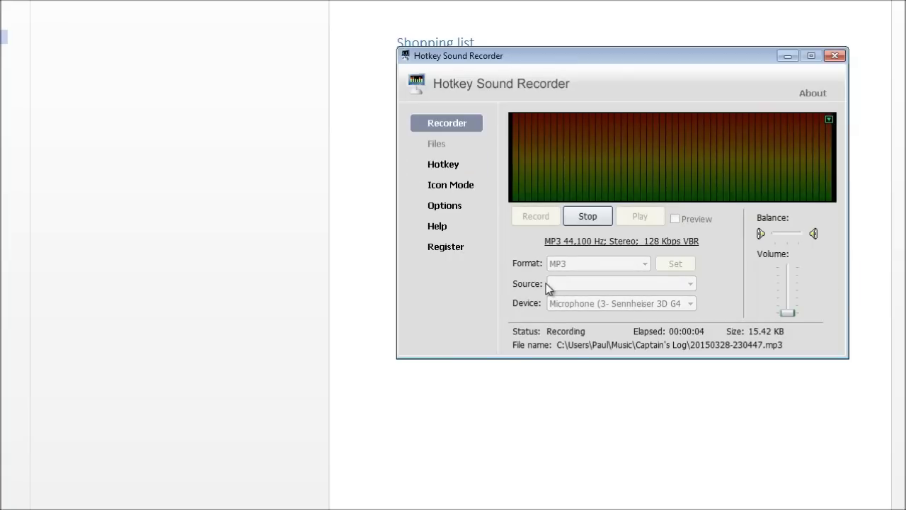
pyautogui.press('F7')
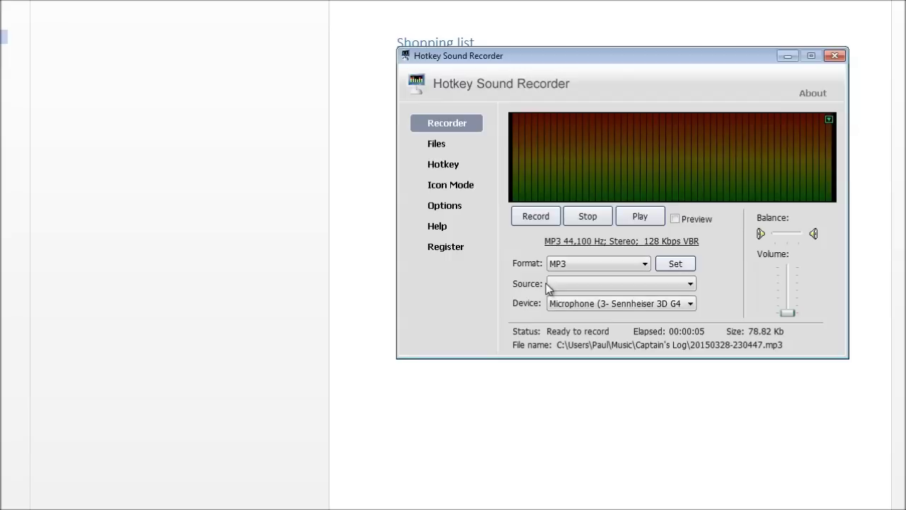
pyautogui.click(437, 145)
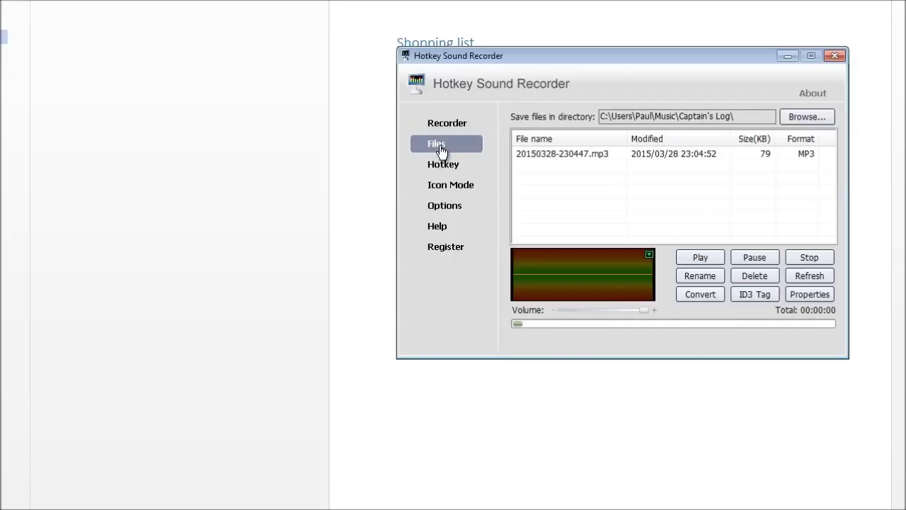
pyautogui.click(543, 154)
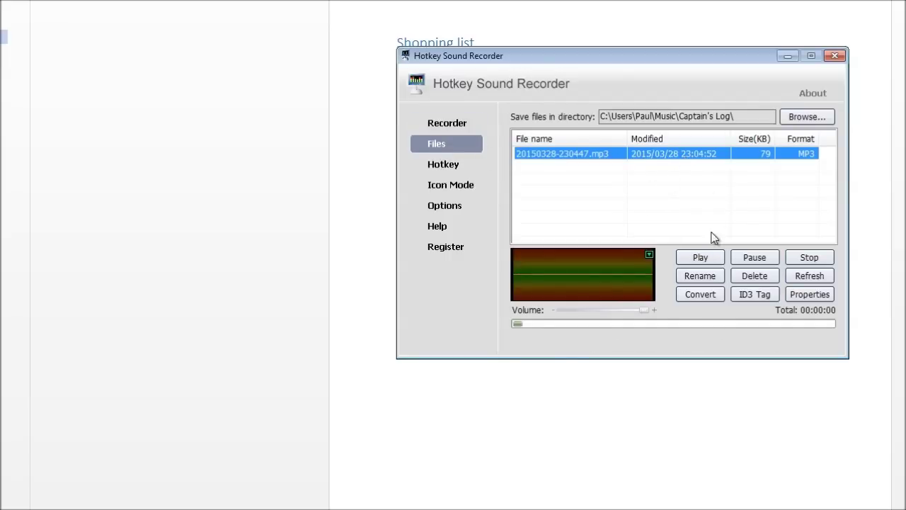
pyautogui.click(699, 257)
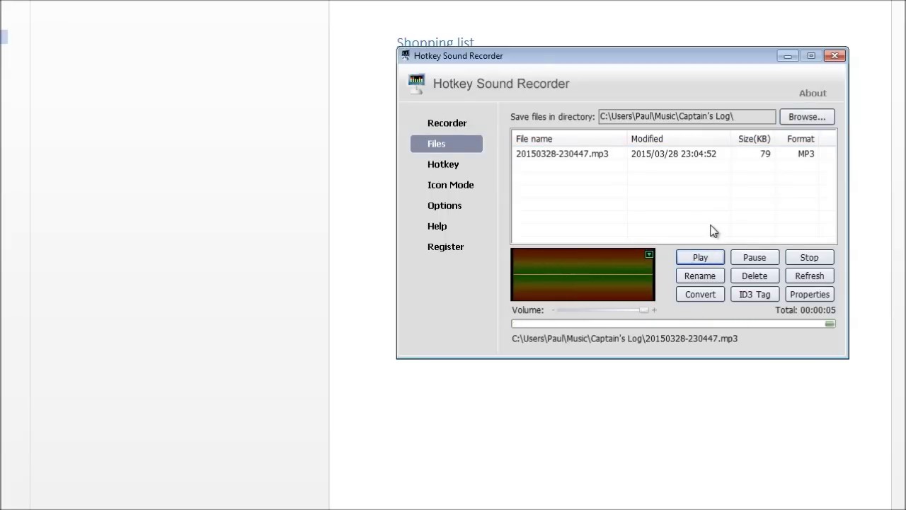
# Return to the hotkey list and compare the start recording and stop recording entries.
pyautogui.click(478, 170)
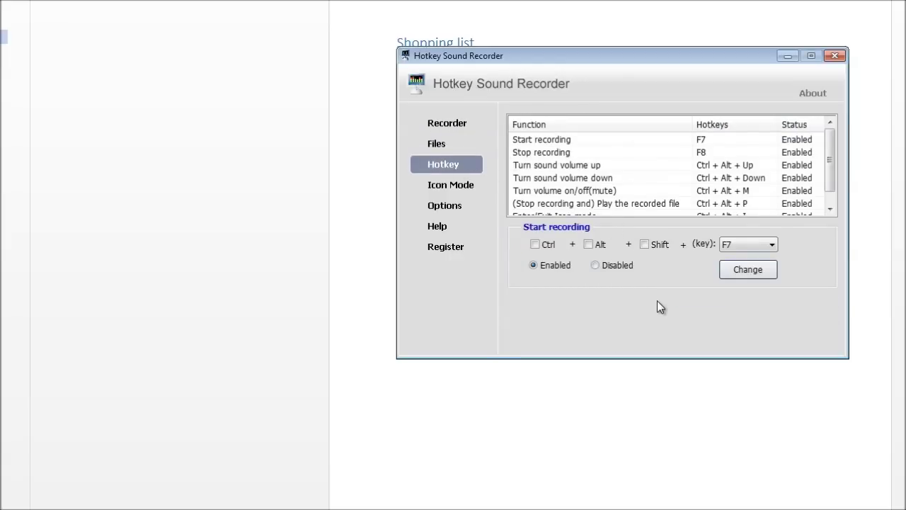
pyautogui.click(547, 153)
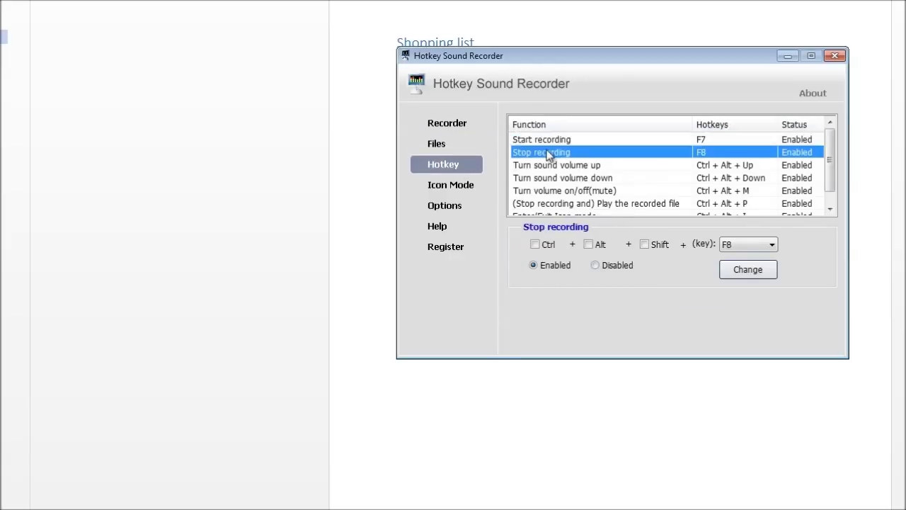
pyautogui.press('Up')
pyautogui.press('Down')
pyautogui.press('Up')
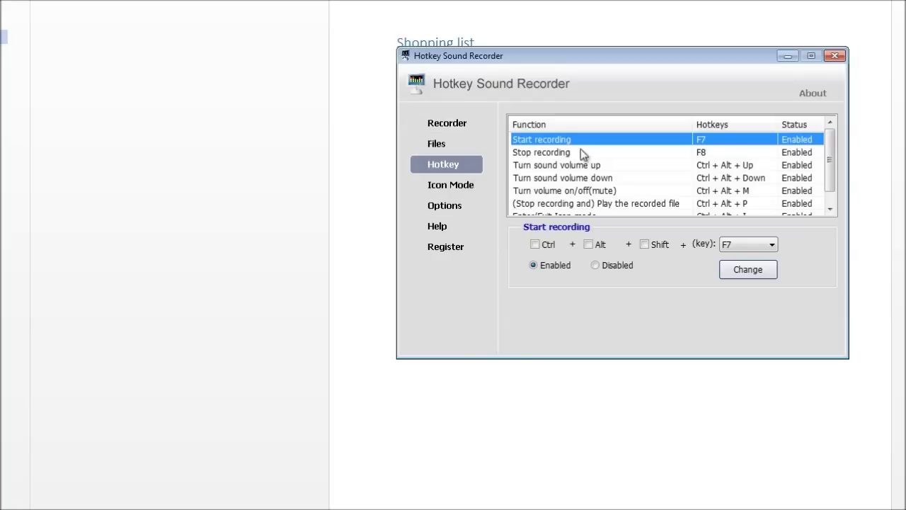
pyautogui.press('Down')
pyautogui.press('Up')
pyautogui.press('Down')
pyautogui.press('Up')
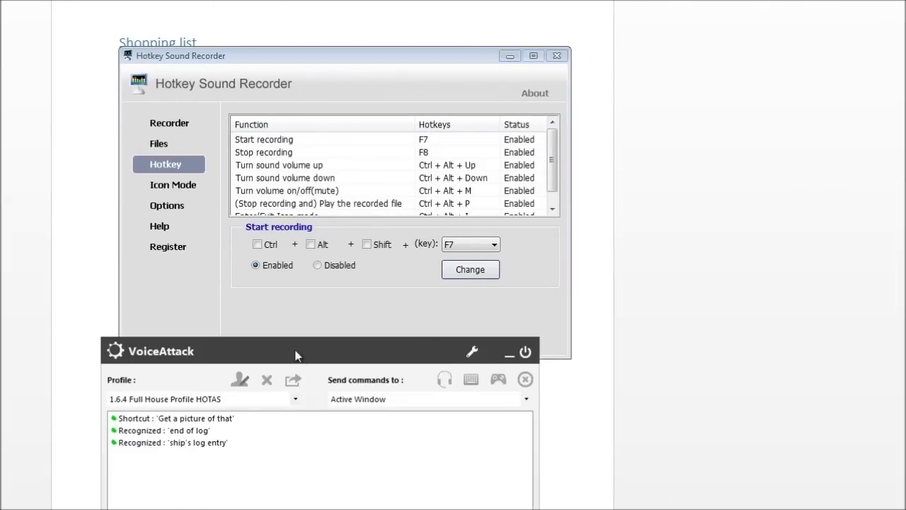
# Switch to VoiceAttack and examine the SHIP'S LOG start and end commands in the 1.6.4 Full House Profile HOTAS profile, leaving it unchanged.
pyautogui.moveTo(295, 352); pyautogui.dragTo(628, 138)
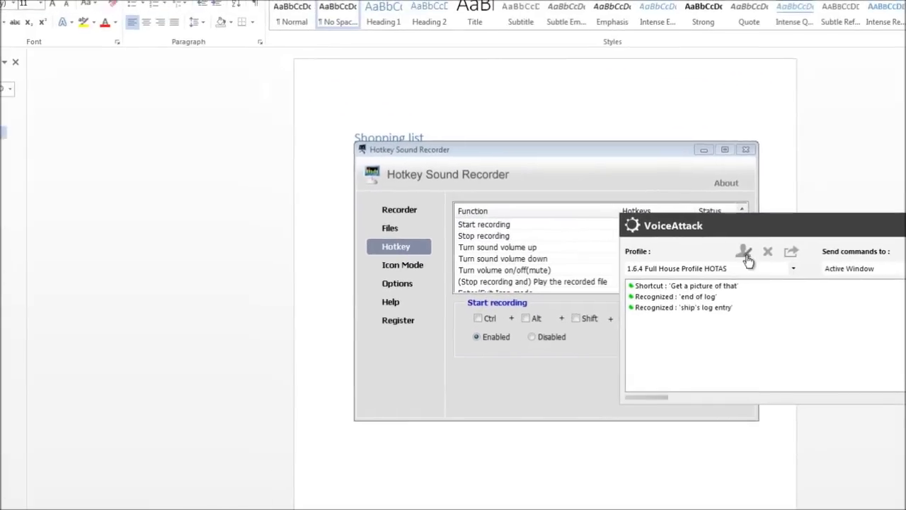
pyautogui.click(746, 256)
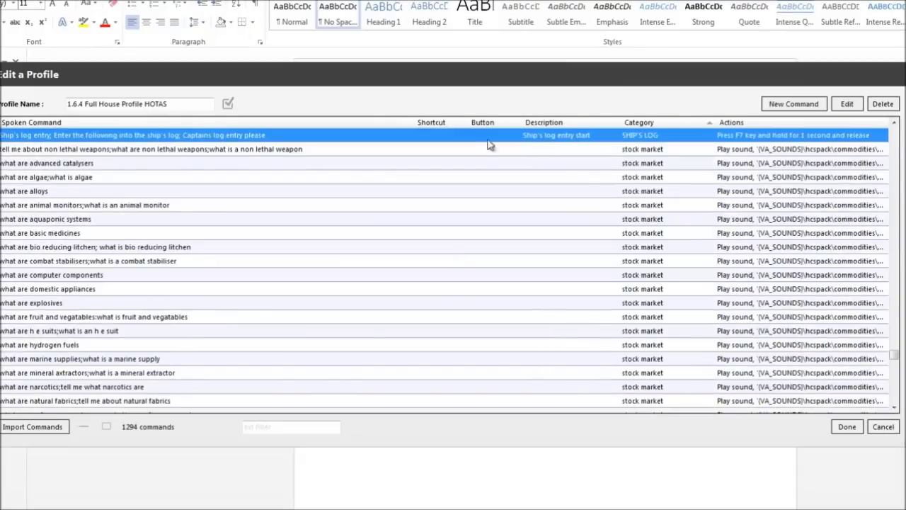
pyautogui.scroll(2, 853, 212)
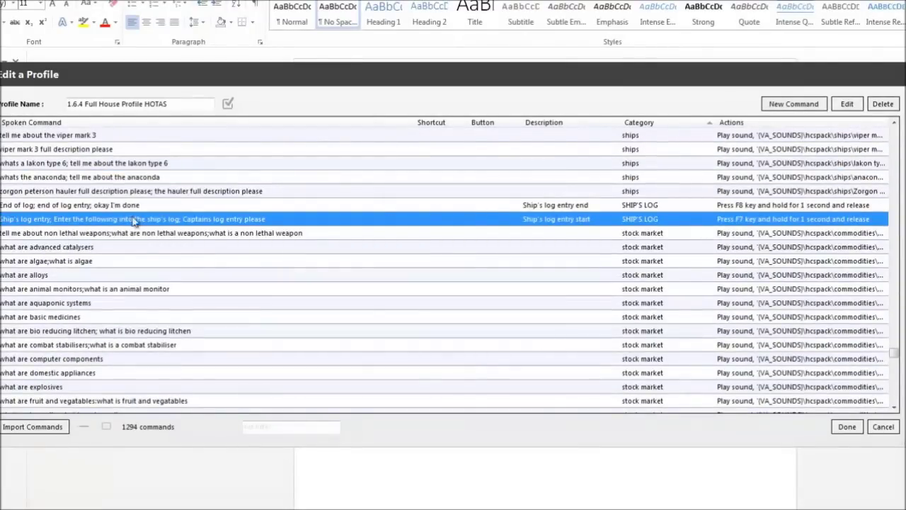
pyautogui.click(98, 205)
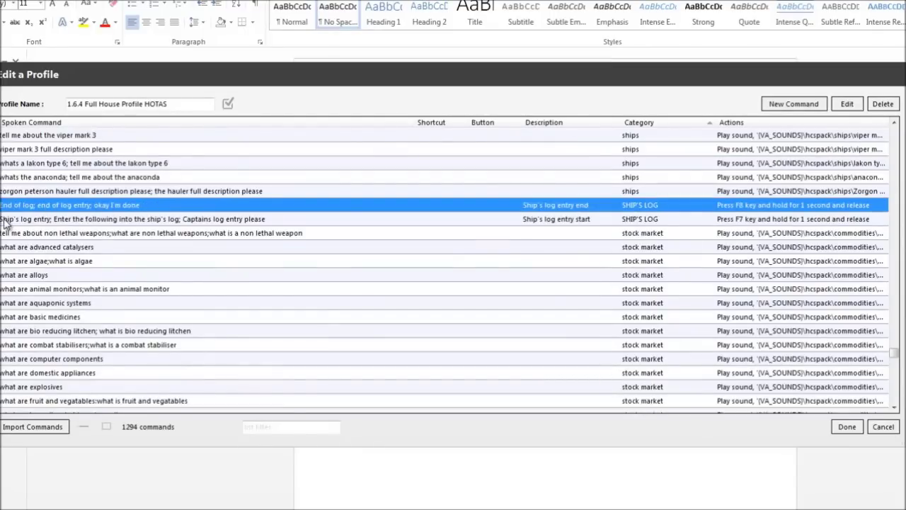
pyautogui.click(41, 223)
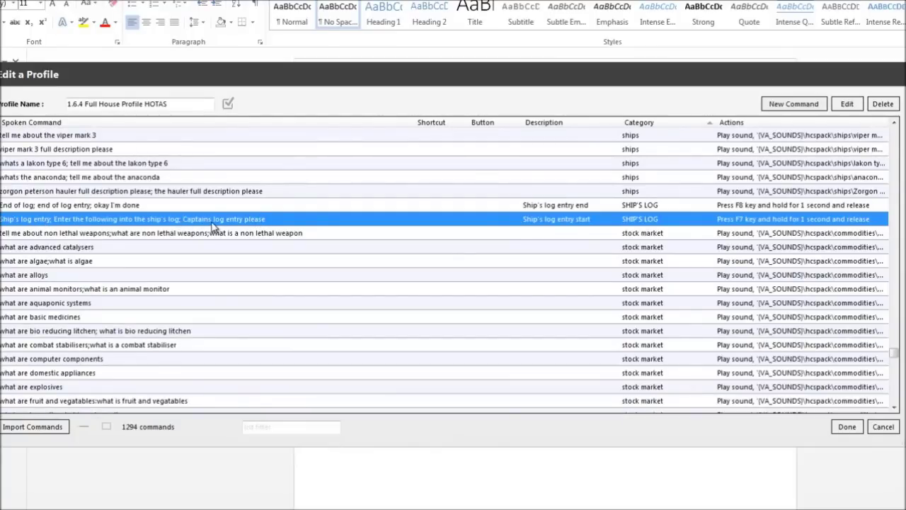
pyautogui.click(883, 427)
pyautogui.moveTo(766, 223); pyautogui.dragTo(670, 218)
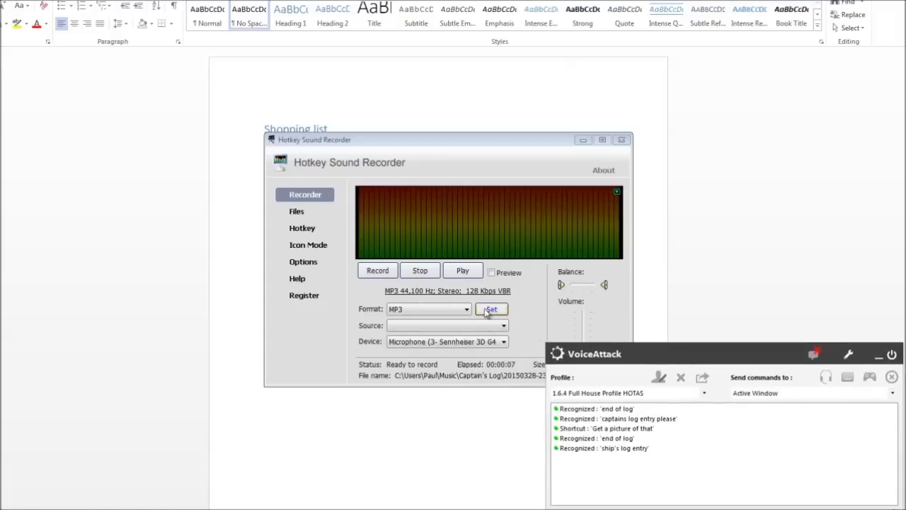
# In Hotkey Sound Recorder, review the saved recordings and compare the file names and modification times of the two MP3 entries.
pyautogui.click(298, 211)
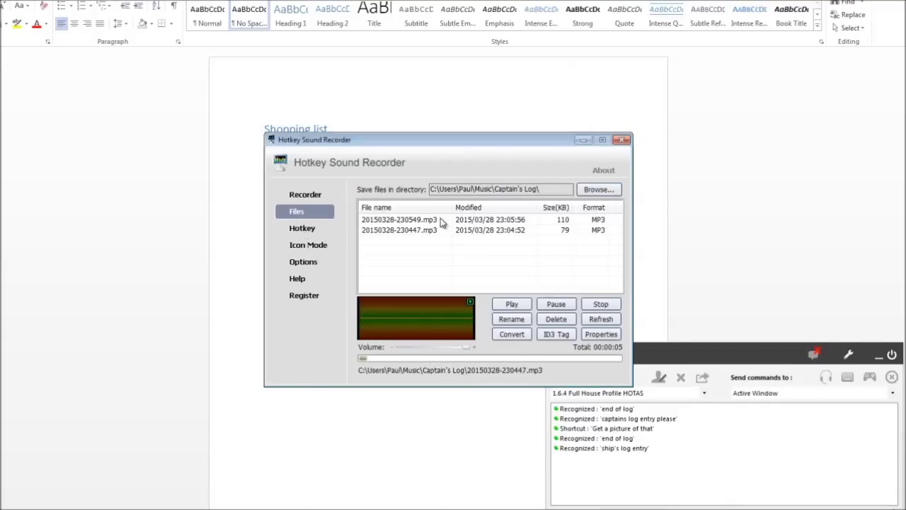
pyautogui.click(441, 220)
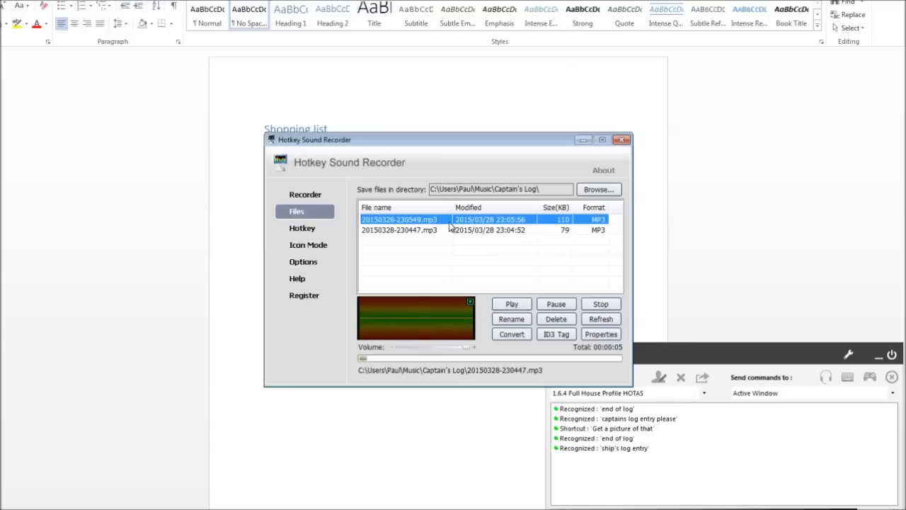
pyautogui.press('Down')
pyautogui.press('Up')
pyautogui.press('Down')
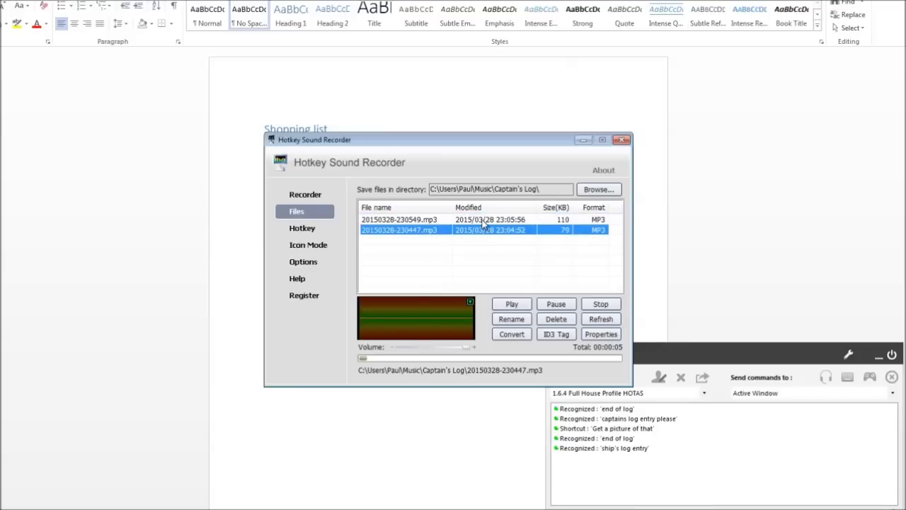
pyautogui.press('Up')
pyautogui.press('Down')
pyautogui.press('Up')
pyautogui.press('Down')
pyautogui.press('Up')
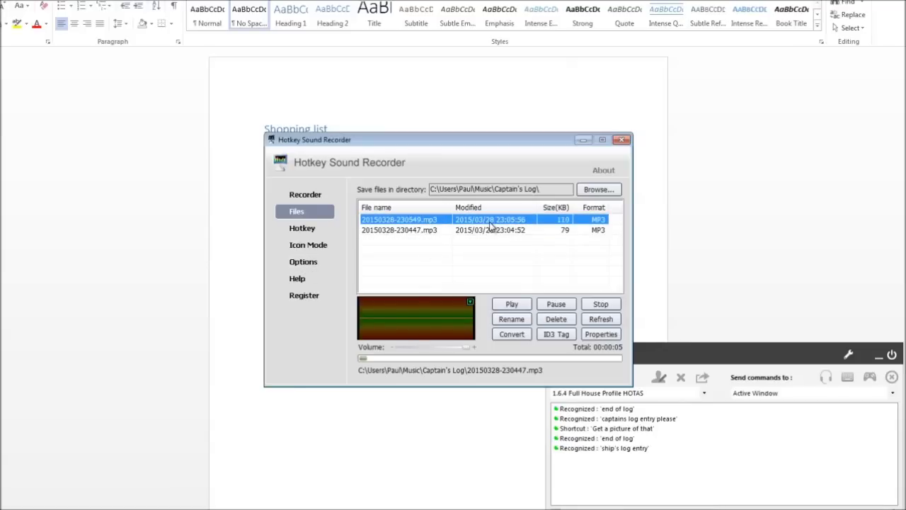
pyautogui.press('Down')
pyautogui.press('Up')
pyautogui.press('Down')
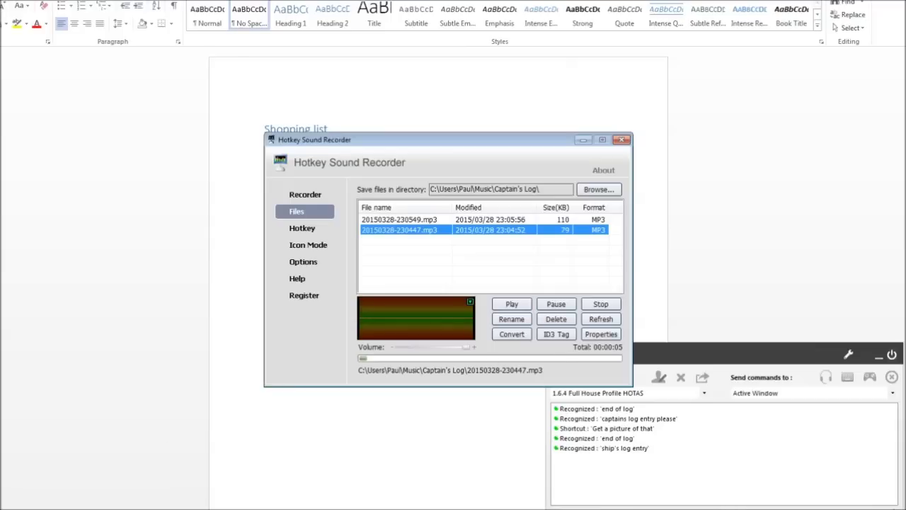
# Open a Windows Explorer window and browse to C:\Program Files (x86)\Hotkey Sound Recorder.
pyautogui.press('super+e')
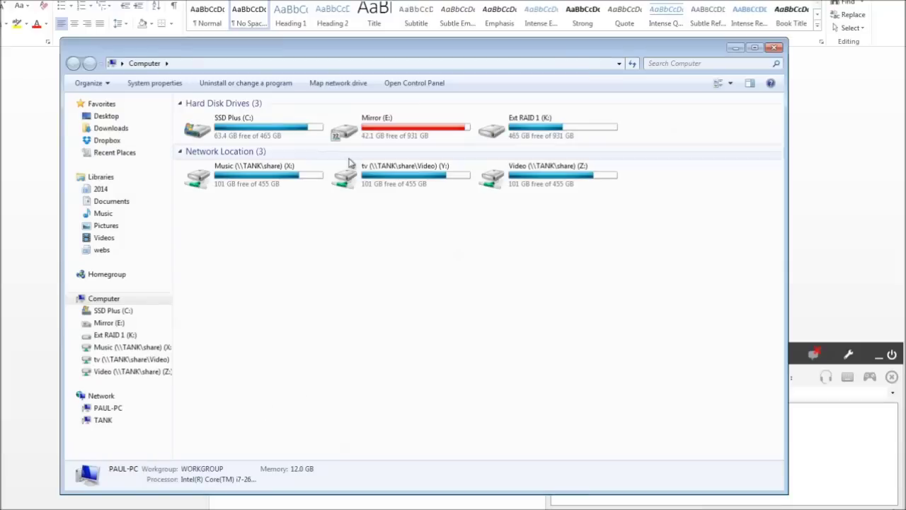
pyautogui.doubleClick(260, 125)
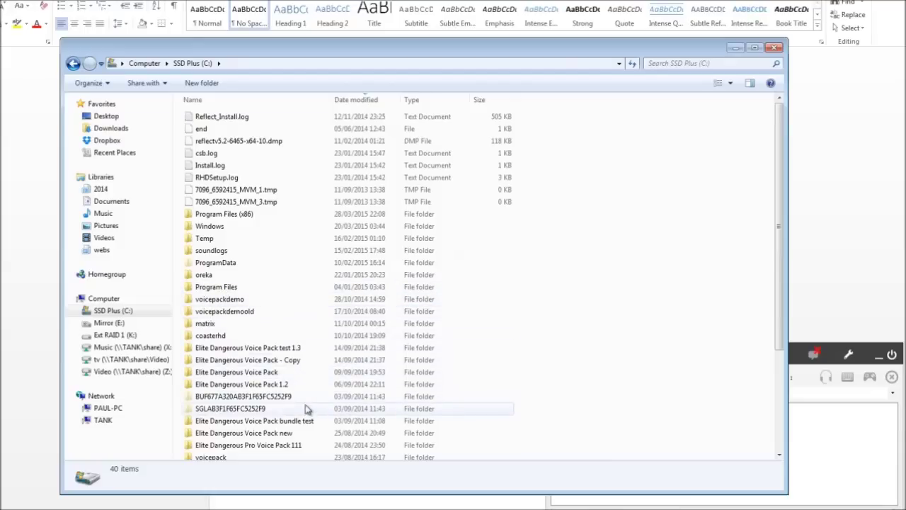
pyautogui.click(237, 300)
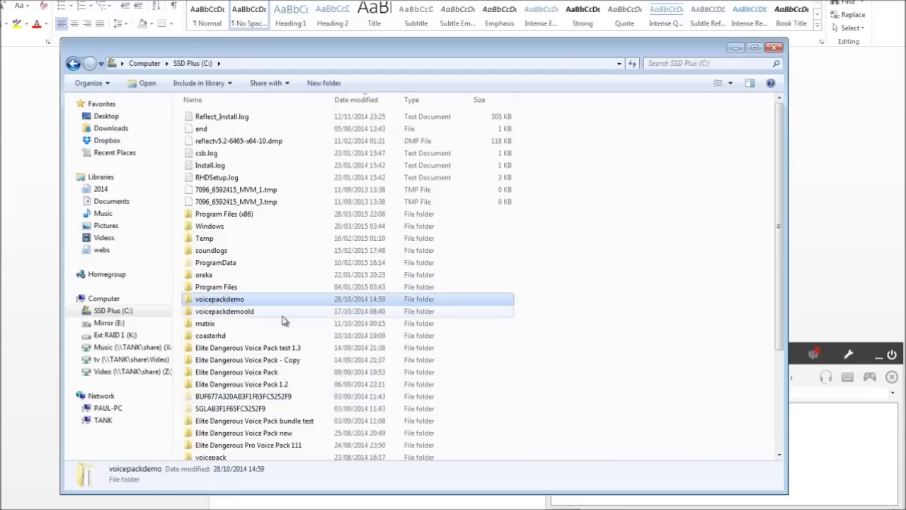
pyautogui.doubleClick(240, 215)
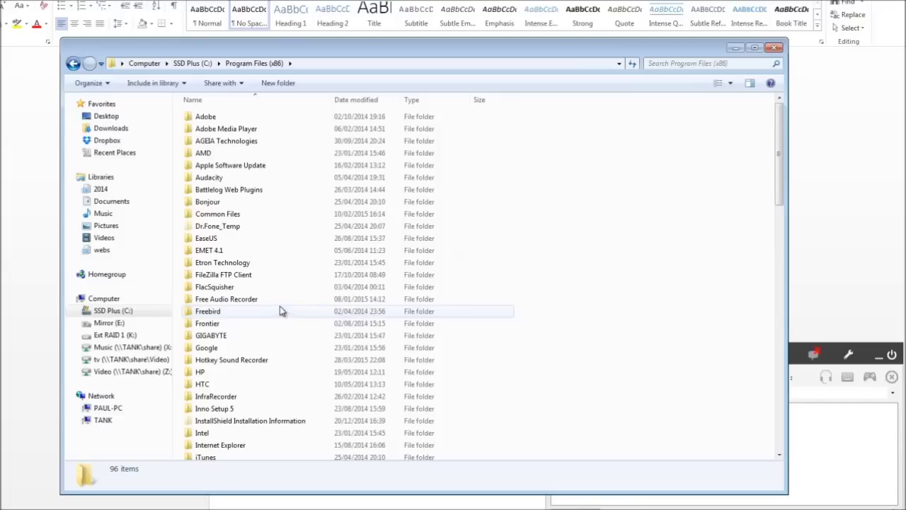
pyautogui.click(232, 362)
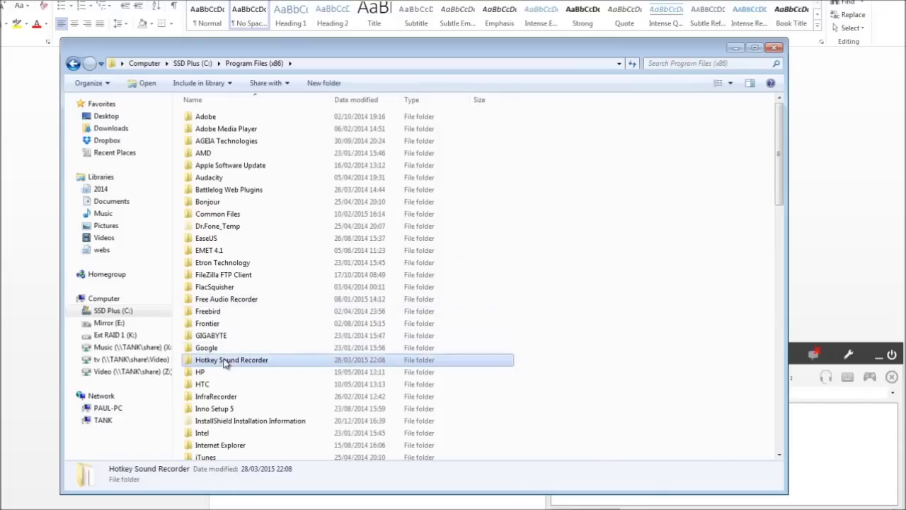
pyautogui.doubleClick(223, 362)
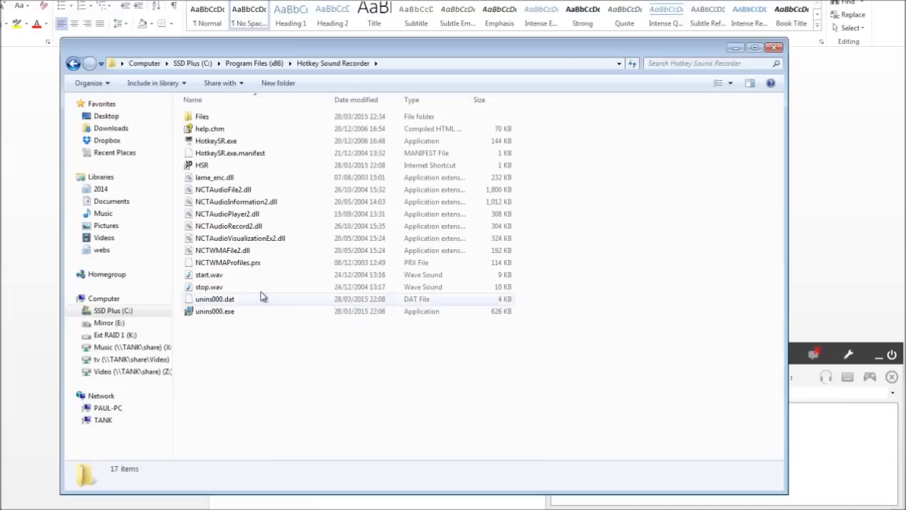
# Examine the start.wav and stop.wav sound files in the Hotkey Sound Recorder folder.
pyautogui.click(216, 286)
pyautogui.click(215, 276)
pyautogui.click(214, 287)
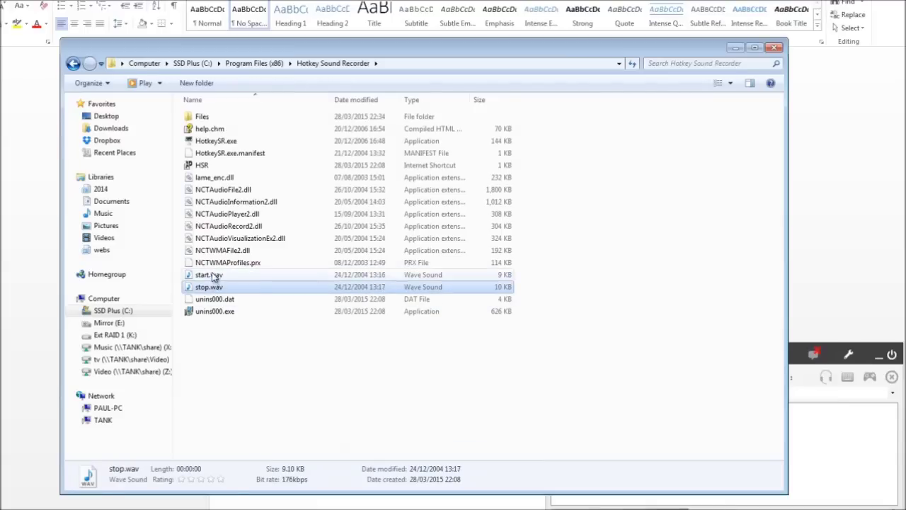
pyautogui.click(214, 276)
pyautogui.click(214, 287)
pyautogui.click(214, 276)
pyautogui.click(214, 286)
pyautogui.click(214, 276)
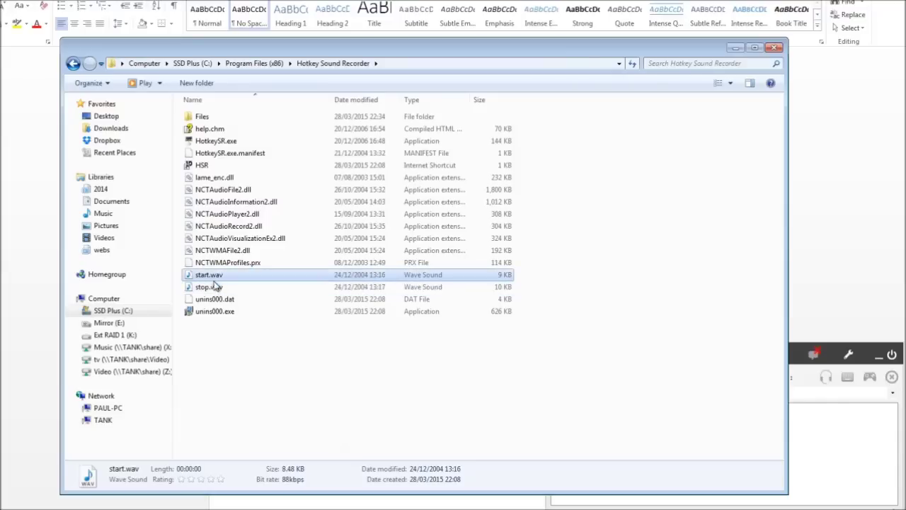
pyautogui.click(213, 287)
pyautogui.click(213, 276)
pyautogui.click(213, 287)
pyautogui.click(214, 275)
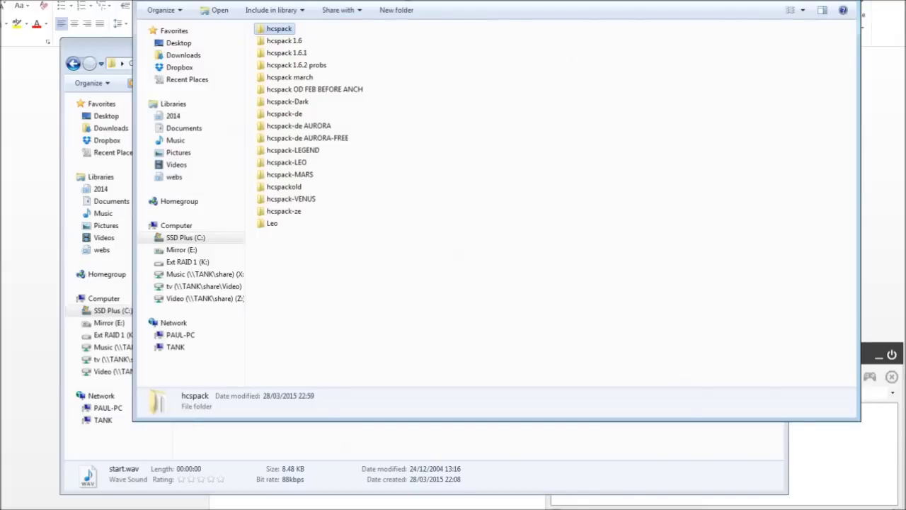
# In the voice pack folder window, open hcspack > applications > Wav files > Ships log and widen the Name column to show full file names.
pyautogui.doubleClick(281, 29)
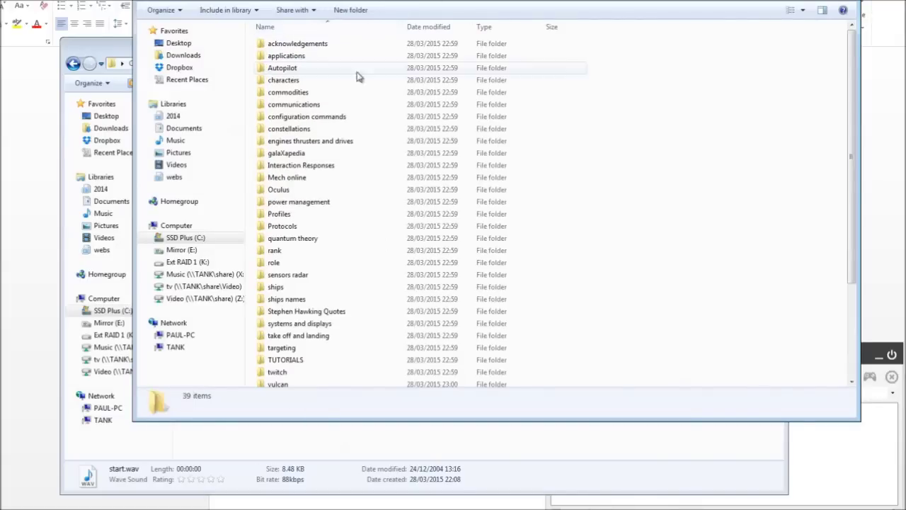
pyautogui.doubleClick(286, 57)
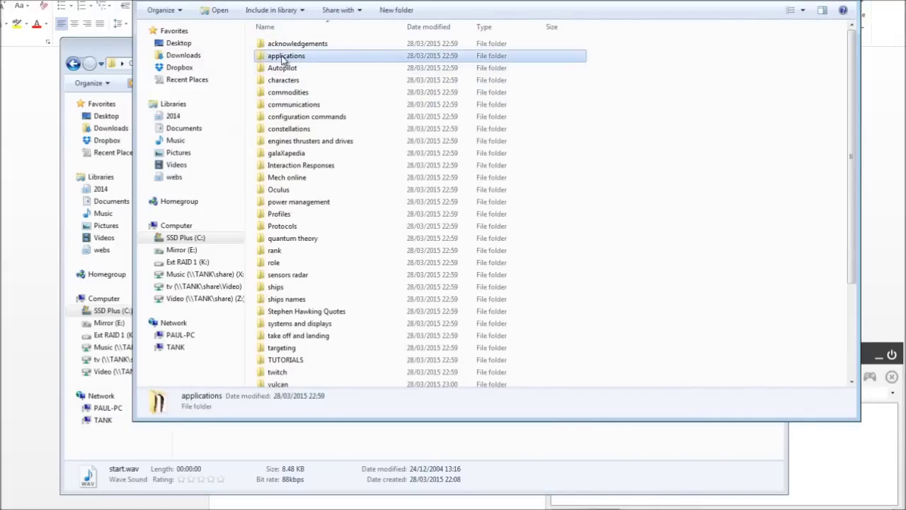
pyautogui.click(289, 45)
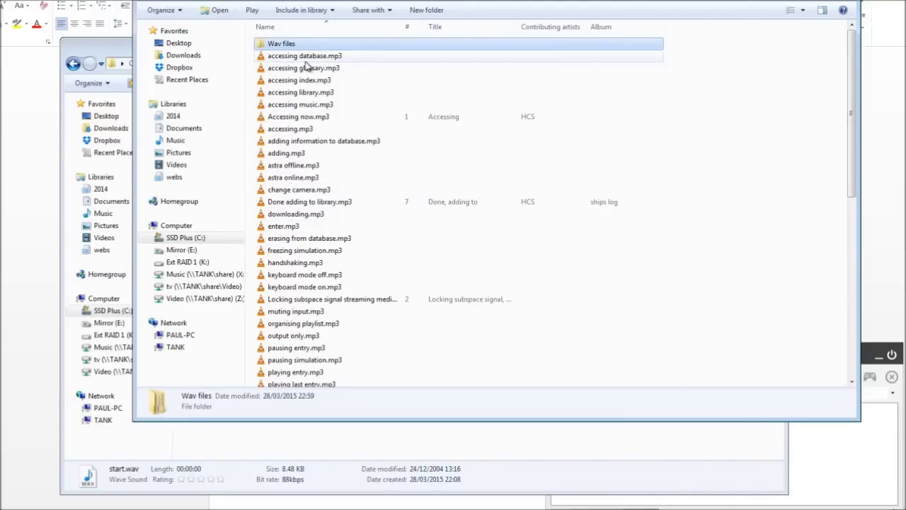
pyautogui.doubleClick(280, 47)
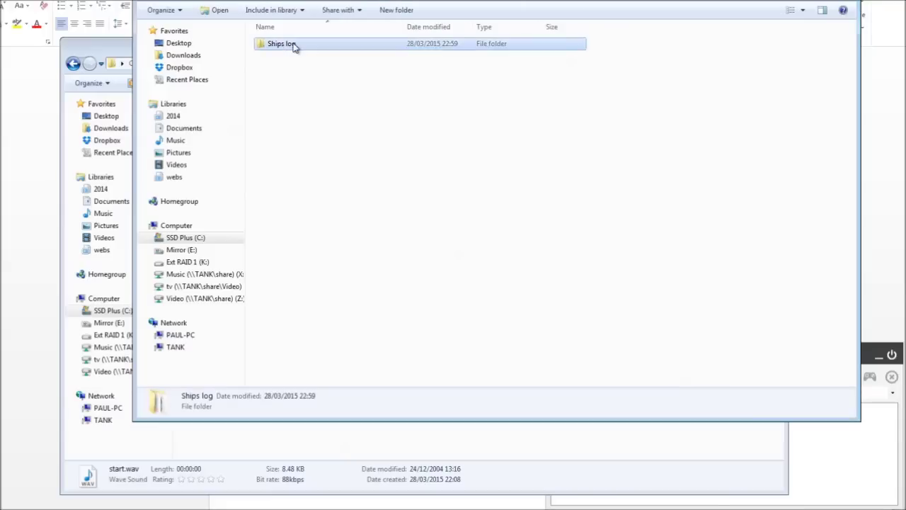
pyautogui.doubleClick(293, 45)
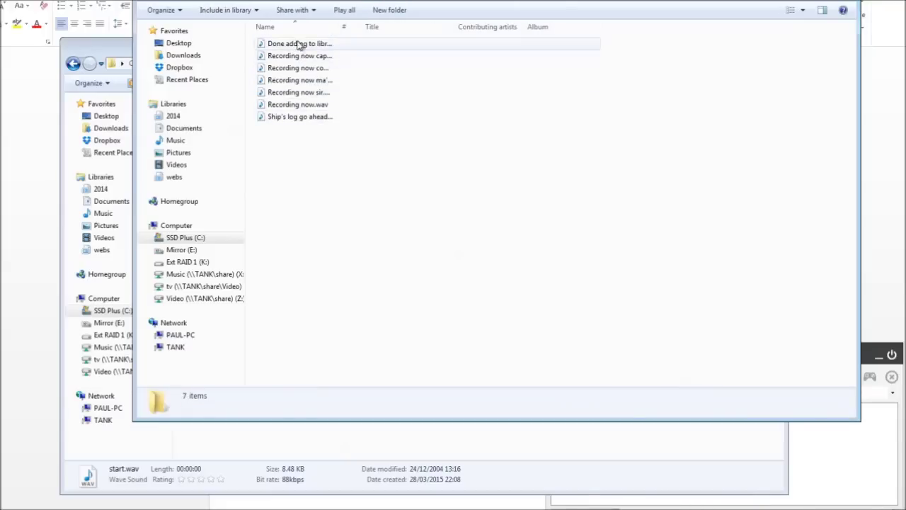
pyautogui.moveTo(339, 27); pyautogui.dragTo(406, 26)
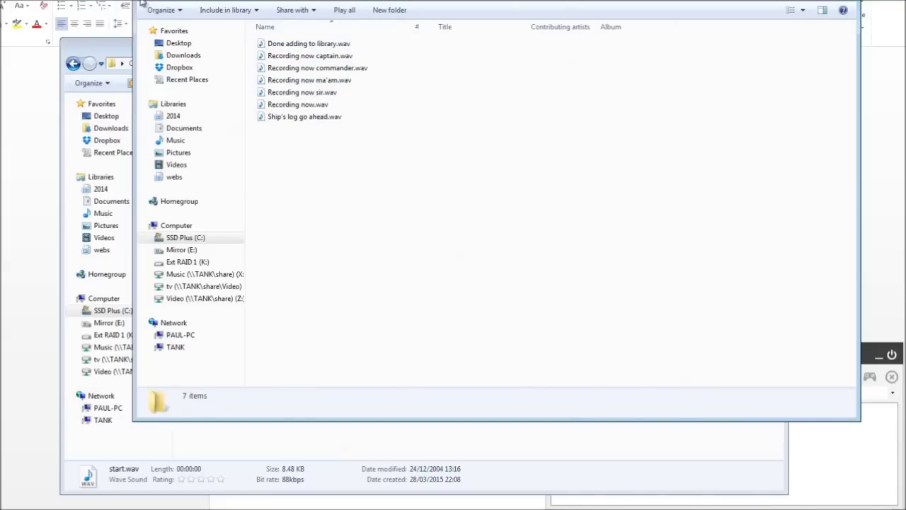
# Look through the MP3 responses in the applications folder, including the recording phrases, and return to the Ships log folder.
pyautogui.press('BackSpace')
pyautogui.press('BackSpace')
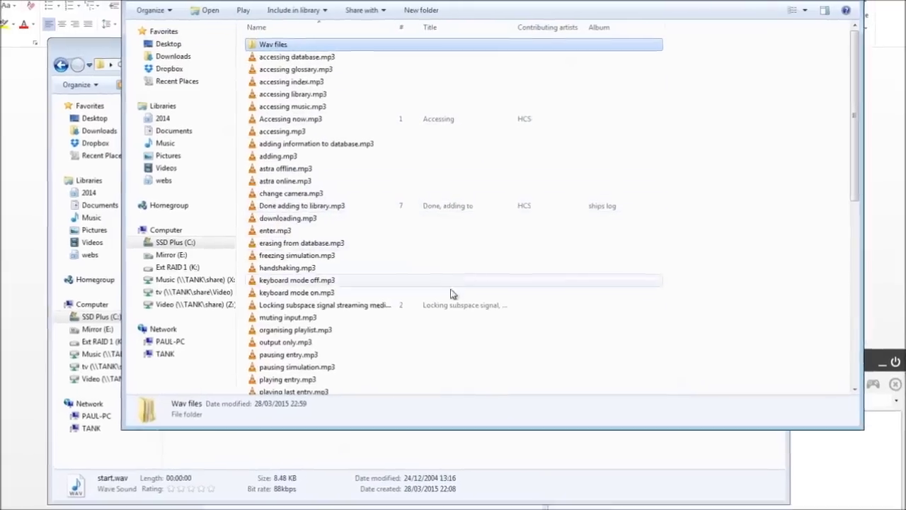
pyautogui.scroll(-7, 428, 308)
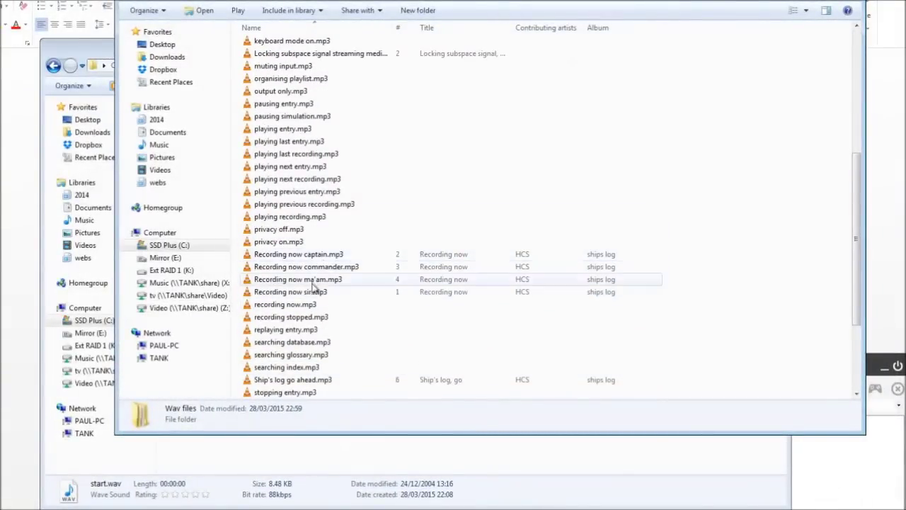
pyautogui.scroll(3, 426, 303)
pyautogui.scroll(5, 426, 302)
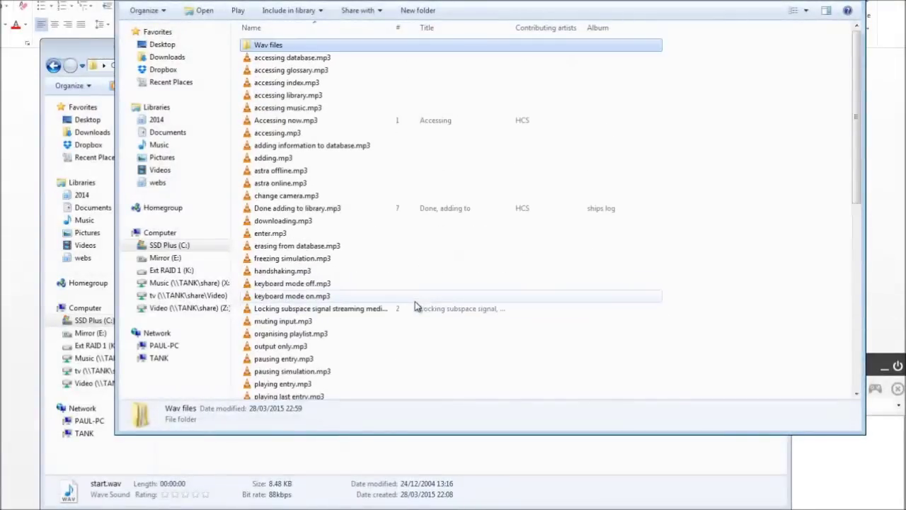
pyautogui.doubleClick(273, 41)
pyautogui.doubleClick(266, 45)
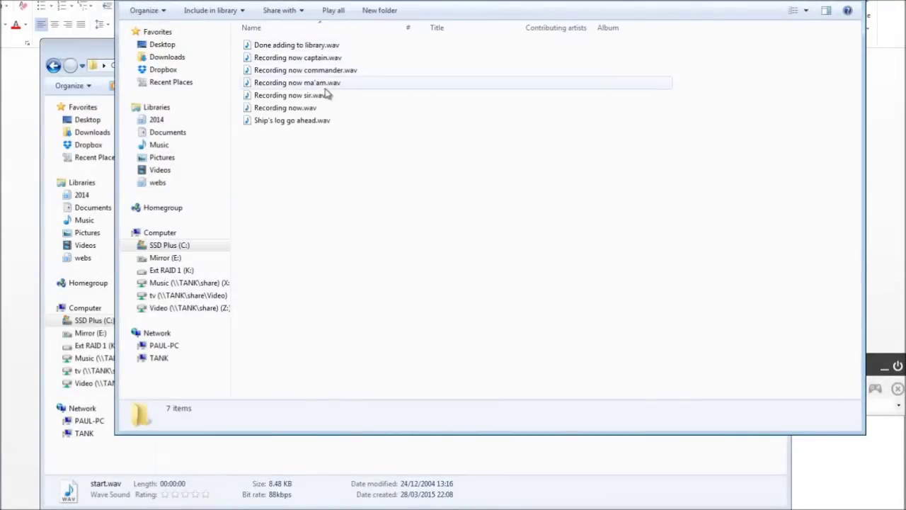
# Copy Ship's log go ahead.wav and Done adding to library.wav from the Ships log folder.
pyautogui.click(289, 121)
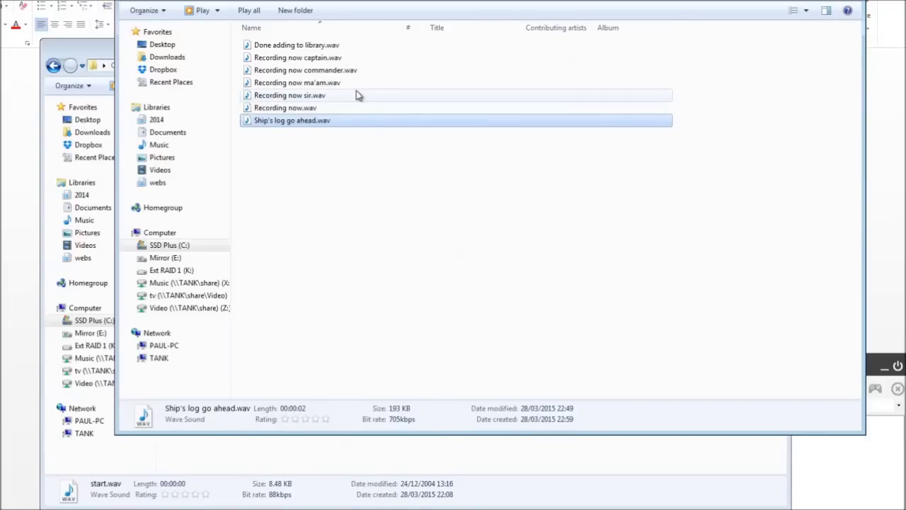
pyautogui.keyDown('ctrl'); pyautogui.click(275, 48); pyautogui.keyUp('ctrl')
pyautogui.rightClick(274, 48)
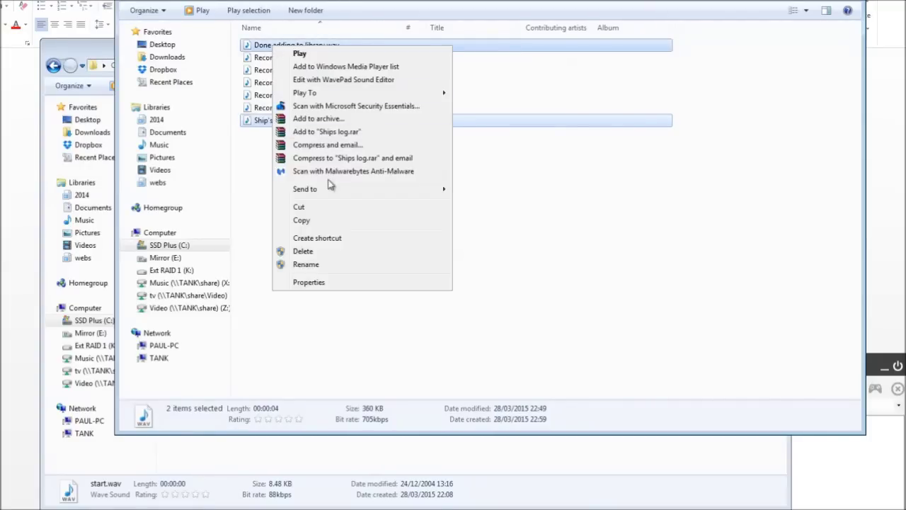
pyautogui.click(315, 221)
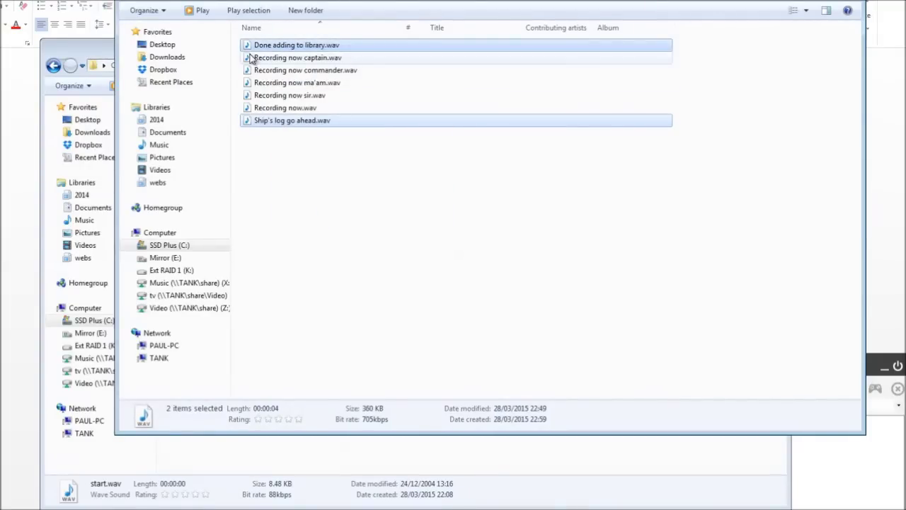
# Paste the two copied WAV files into the Hotkey Sound Recorder program folder, granting administrator permission.
pyautogui.click(99, 54)
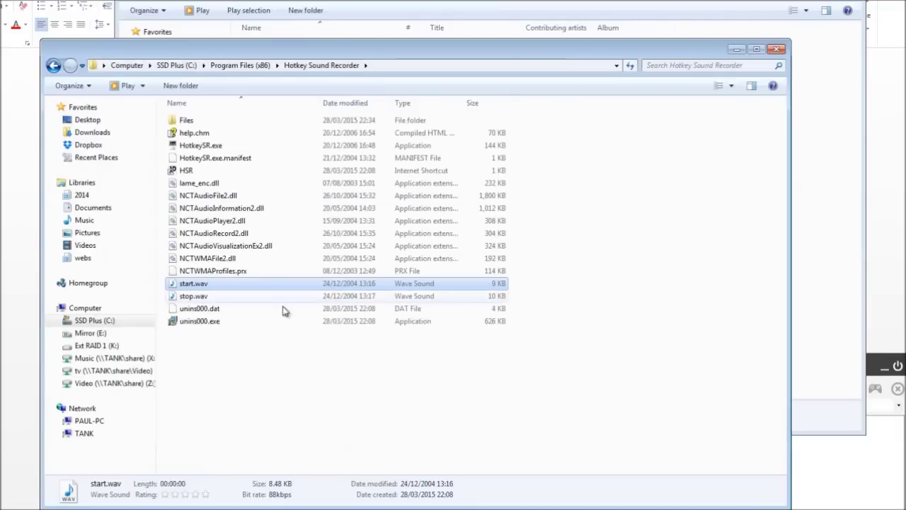
pyautogui.click(235, 365)
pyautogui.rightClick(209, 375)
pyautogui.click(266, 449)
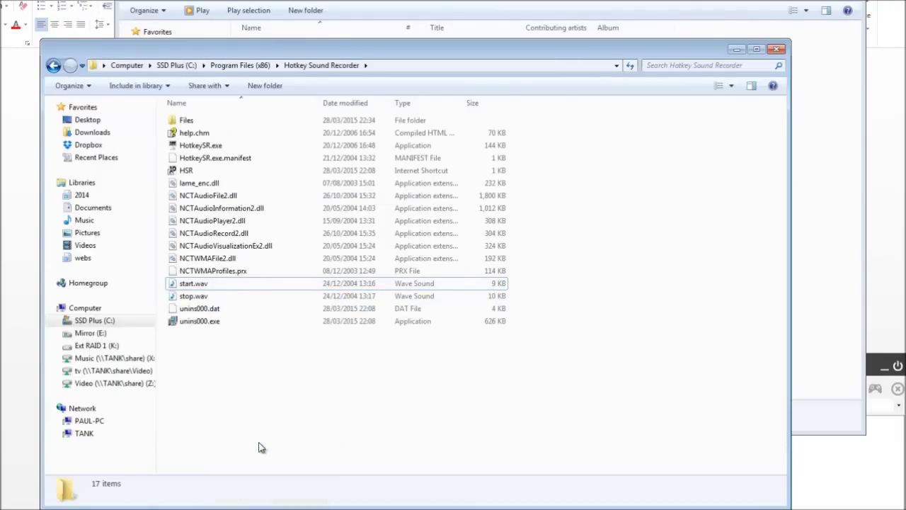
pyautogui.click(345, 318)
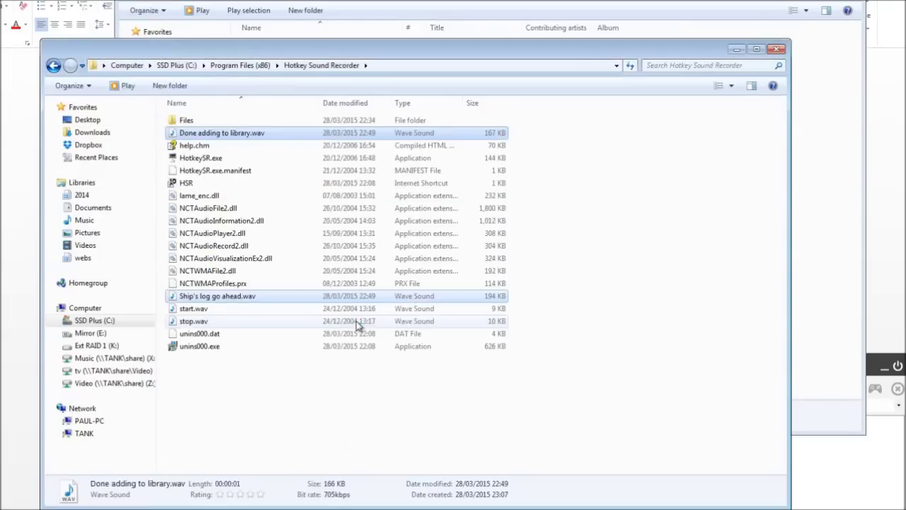
# Cut the original start.wav and stop.wav files in the Hotkey Sound Recorder folder.
pyautogui.click(237, 394)
pyautogui.click(213, 322)
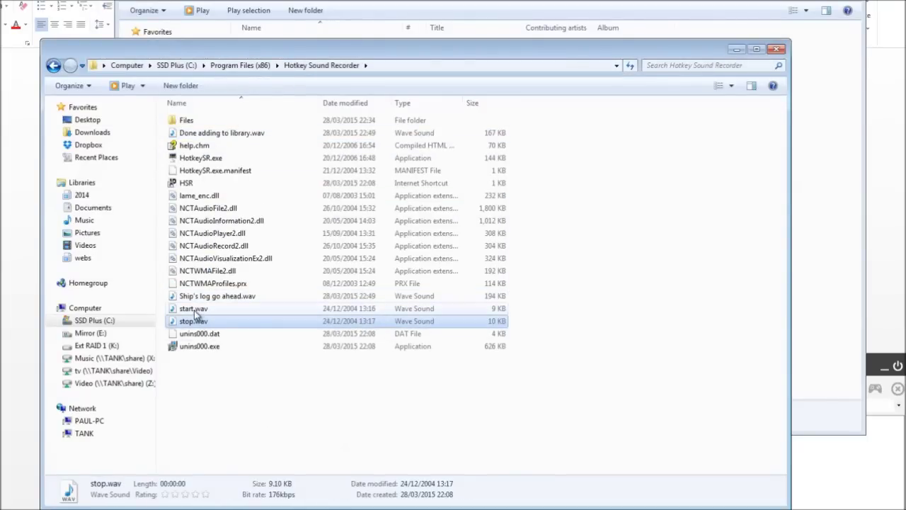
pyautogui.keyDown('ctrl'); pyautogui.click(194, 310); pyautogui.keyUp('ctrl')
pyautogui.rightClick(215, 323)
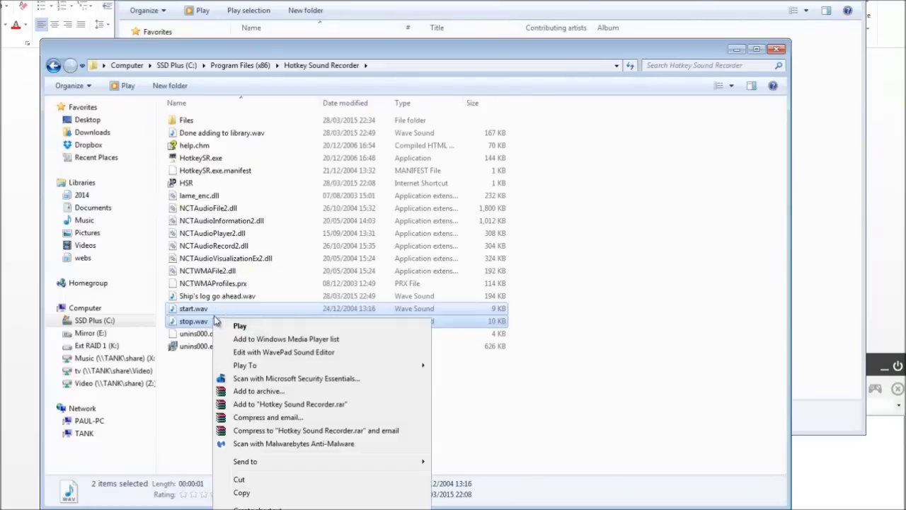
pyautogui.click(241, 492)
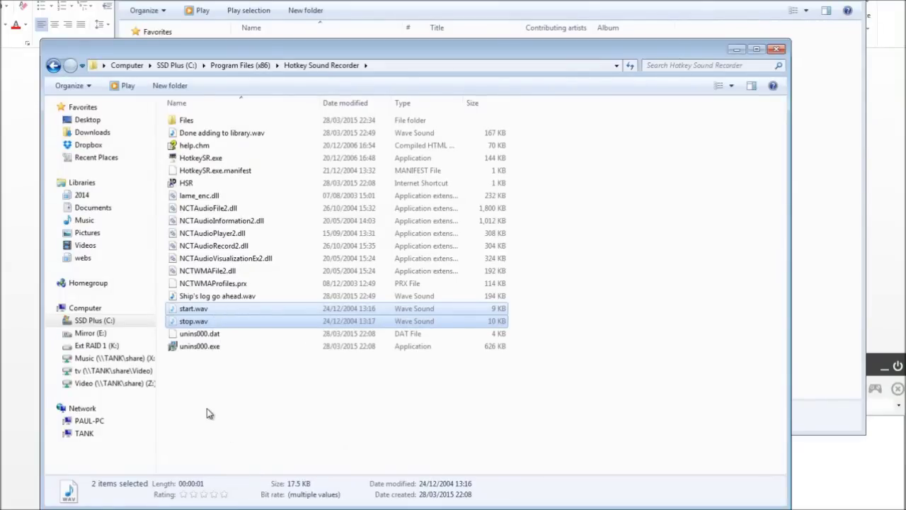
# Create a folder named "old start stop files" in the Hotkey Sound Recorder folder.
pyautogui.rightClick(206, 413)
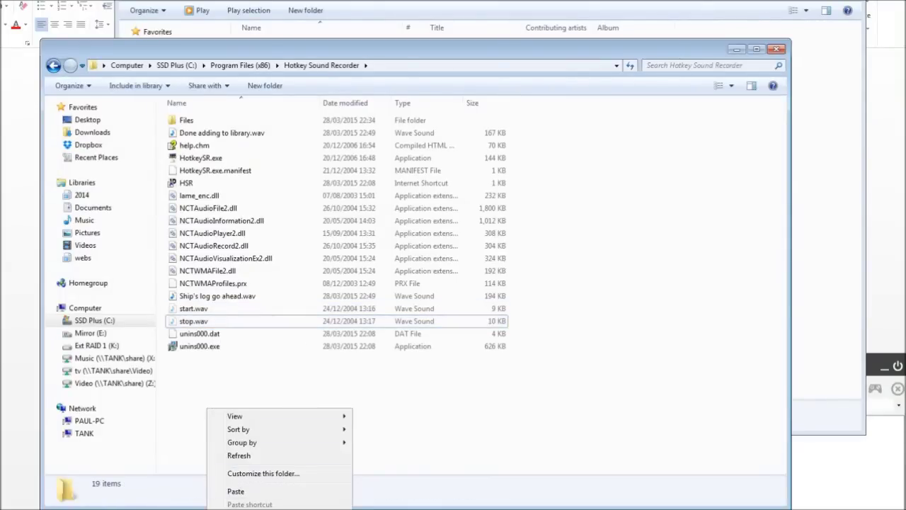
pyautogui.click(380, 487)
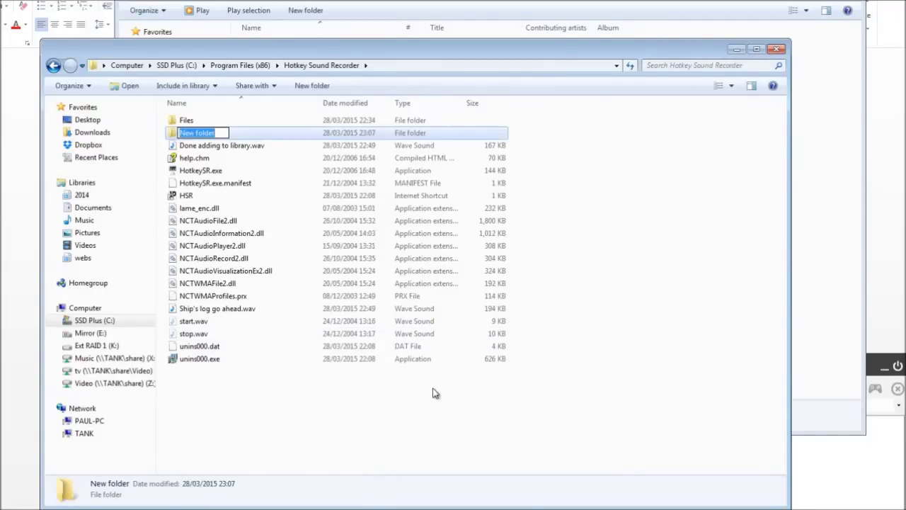
pyautogui.write('old start stop files')
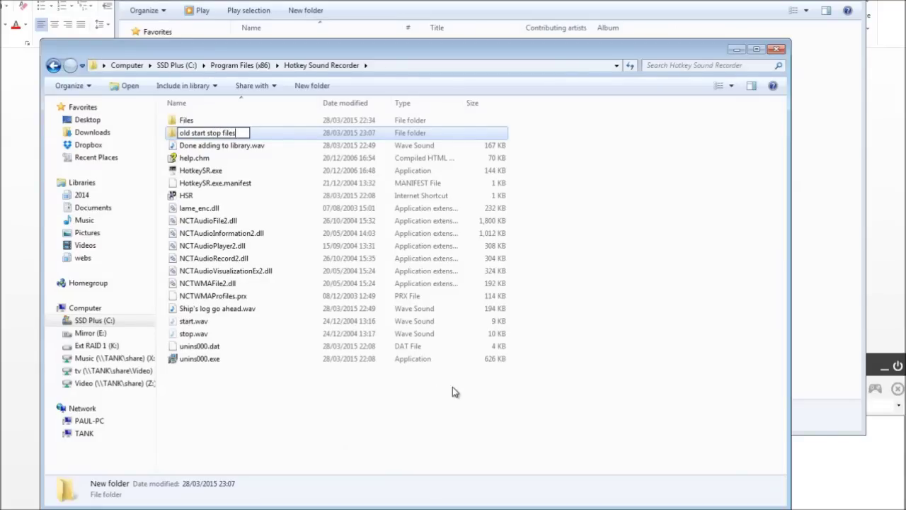
pyautogui.click(352, 412)
# Move the cut start.wav and stop.wav into the old start stop files folder with administrator permission, and switch back to the Ships log window.
pyautogui.doubleClick(200, 134)
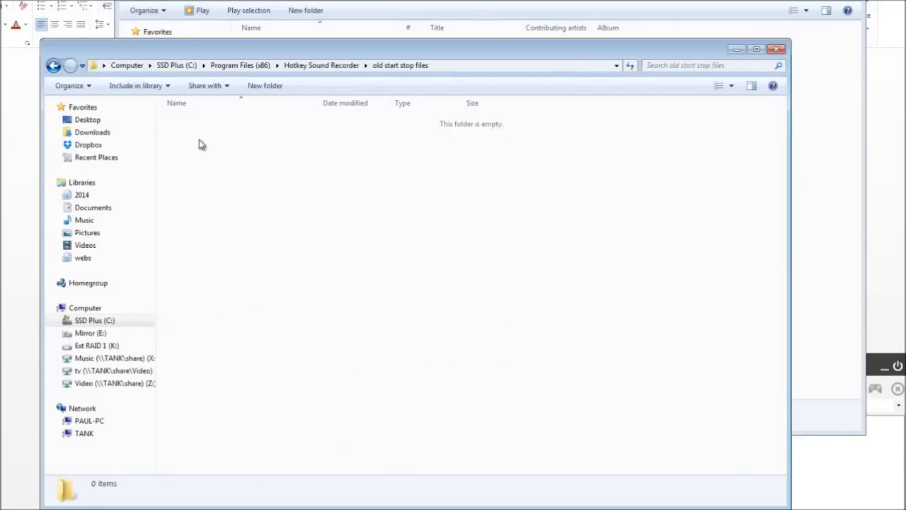
pyautogui.rightClick(266, 174)
pyautogui.click(296, 257)
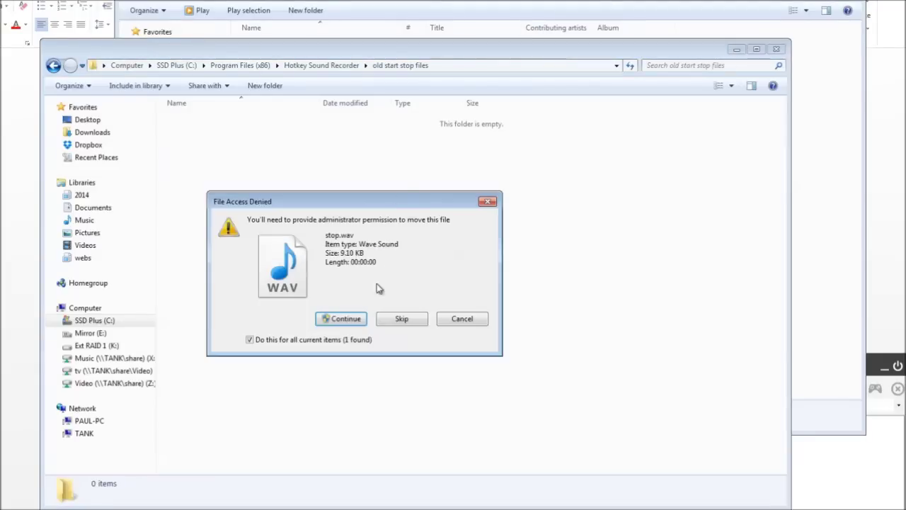
pyautogui.click(351, 322)
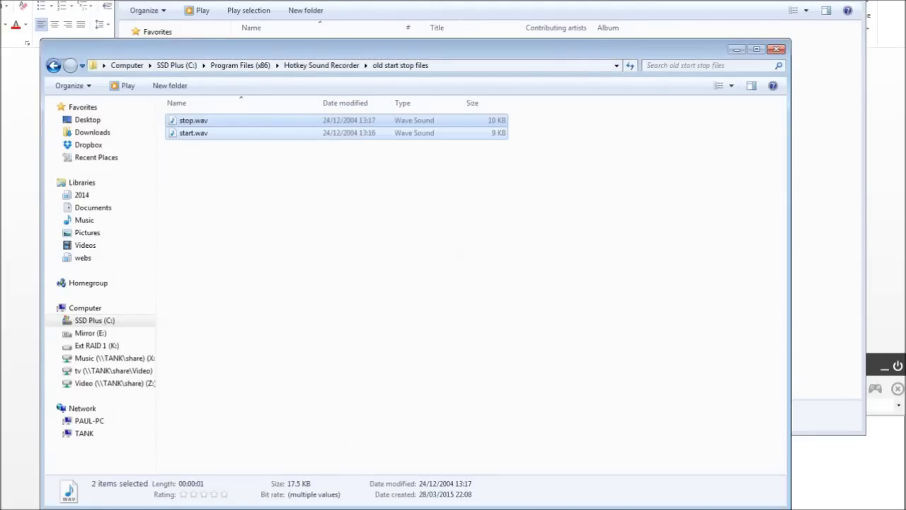
pyautogui.hotkey('alt', 'Tab')
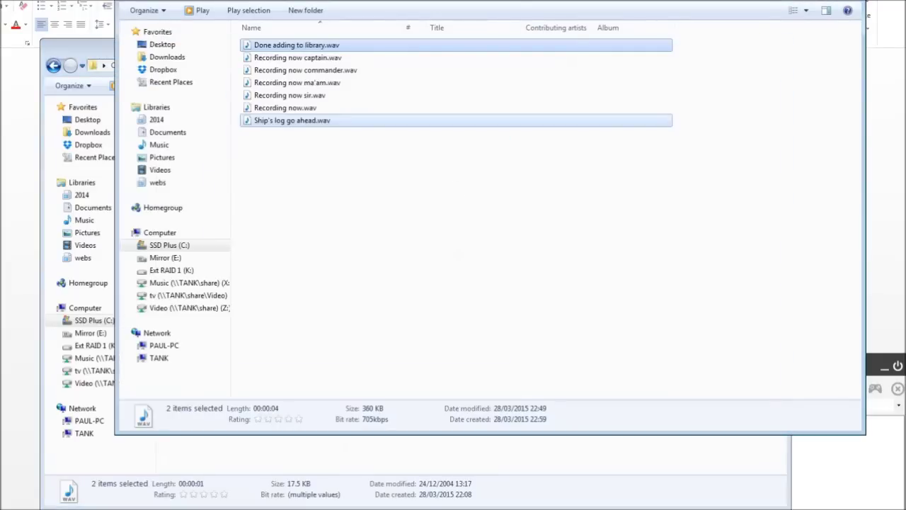
# Copy the two selected WAV files from the Ships log folder and go back to the Hotkey Sound Recorder program folder.
pyautogui.rightClick(269, 46)
pyautogui.click(306, 219)
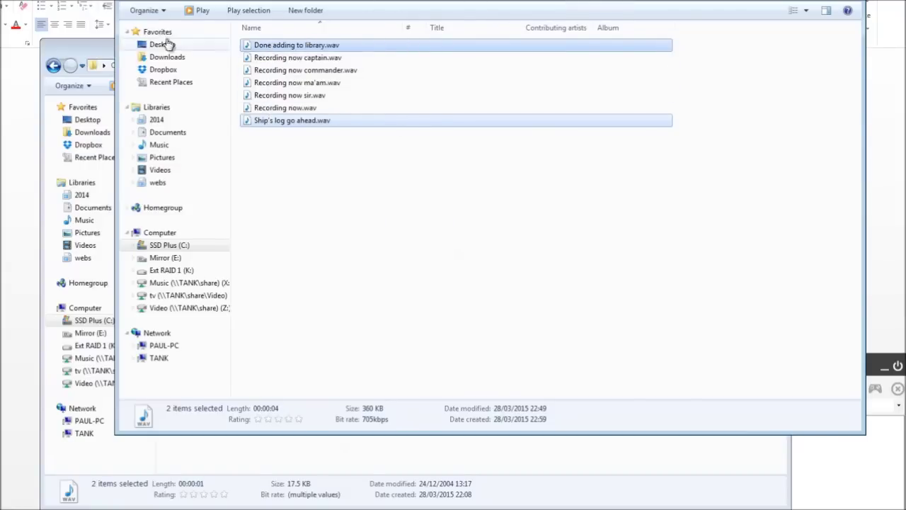
pyautogui.click(110, 53)
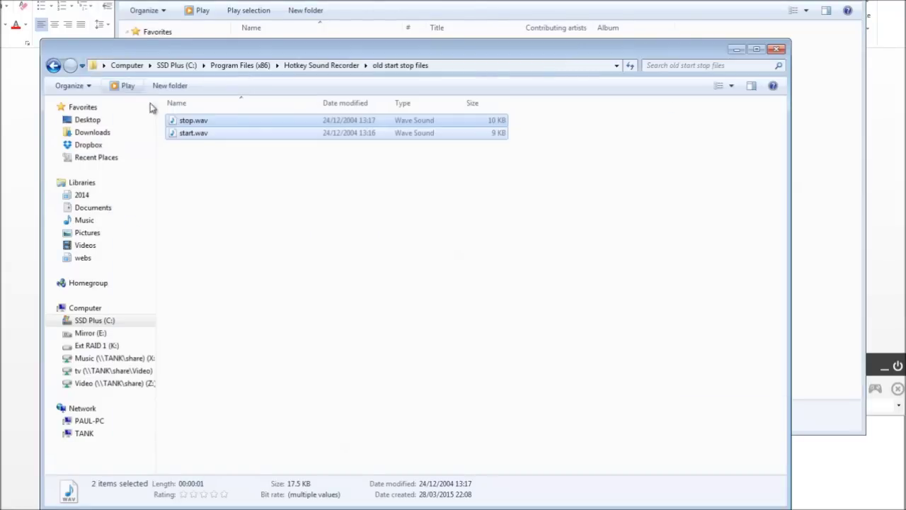
pyautogui.click(342, 66)
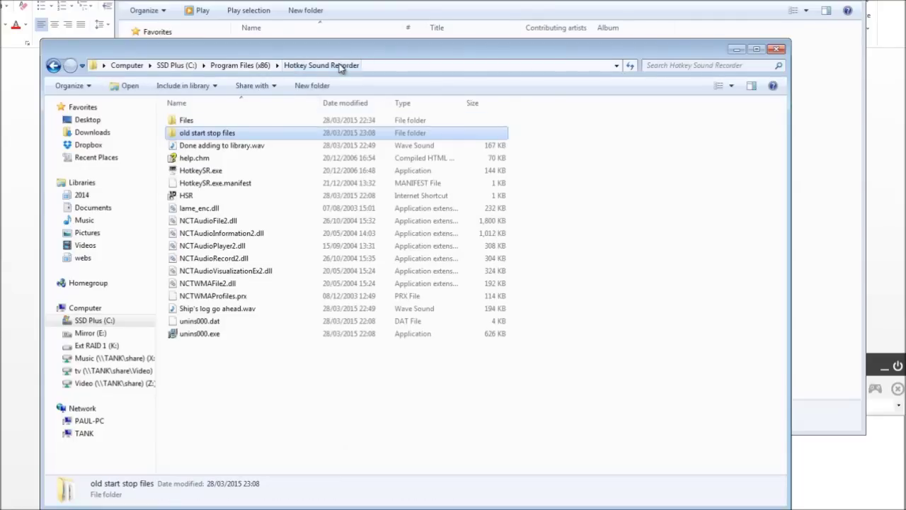
pyautogui.click(219, 382)
pyautogui.rightClick(218, 375)
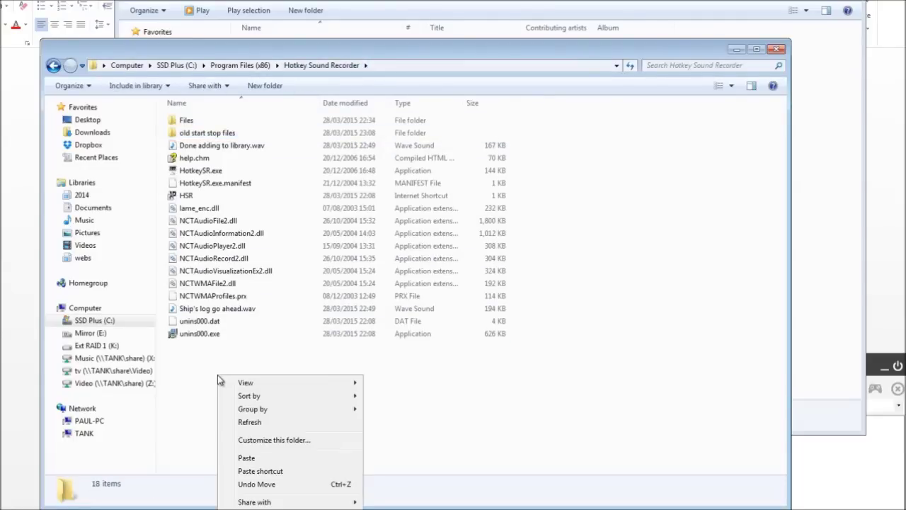
pyautogui.click(251, 459)
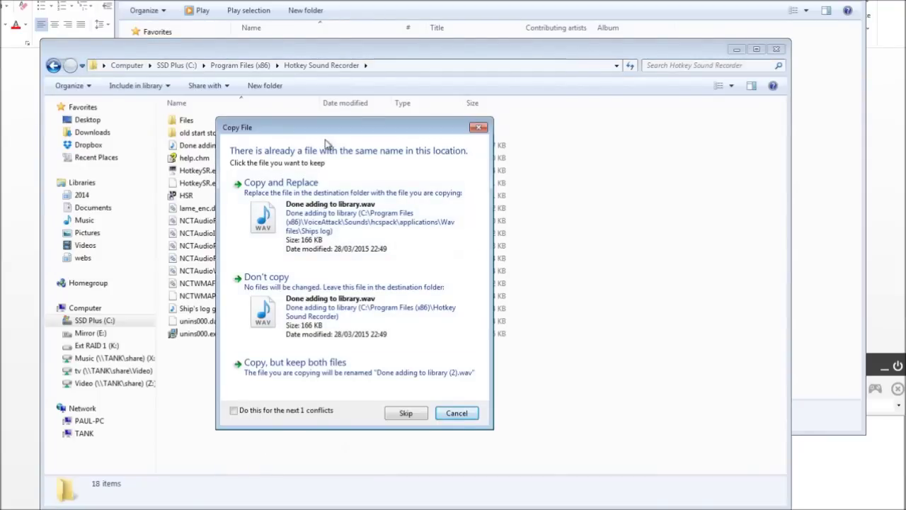
pyautogui.click(456, 413)
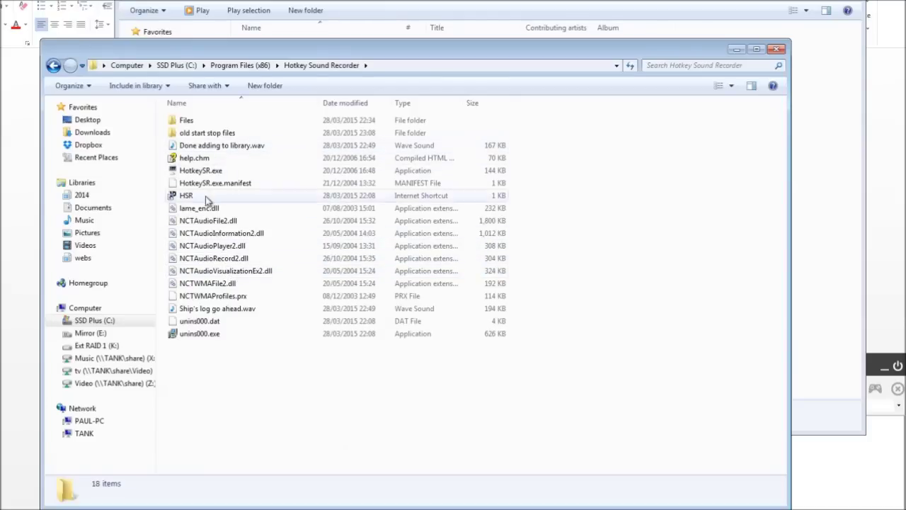
# Rename Done adding to library.wav in the Hotkey Sound Recorder folder as Stop.wav.
pyautogui.click(205, 310)
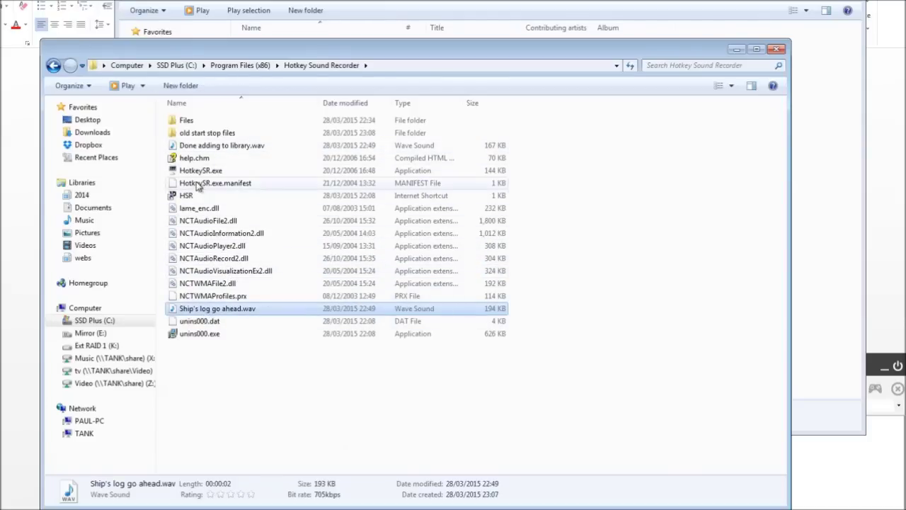
pyautogui.click(251, 147)
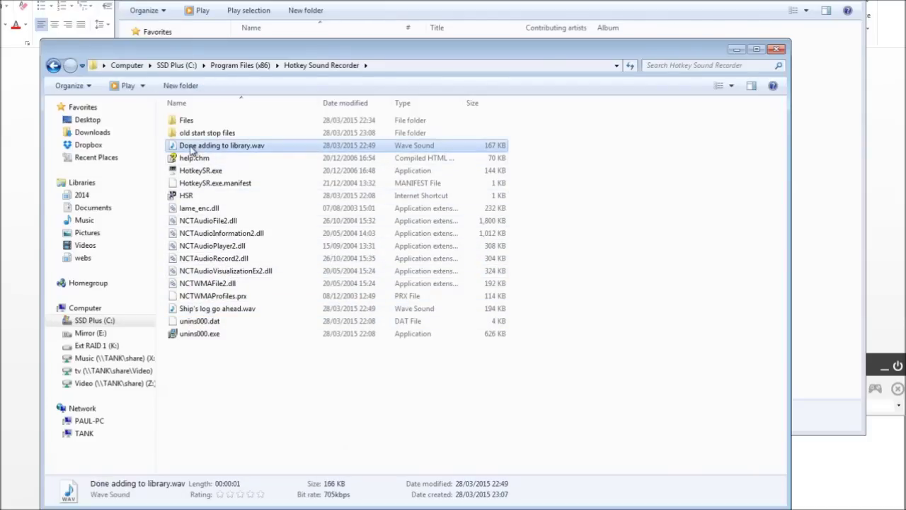
pyautogui.rightClick(219, 148)
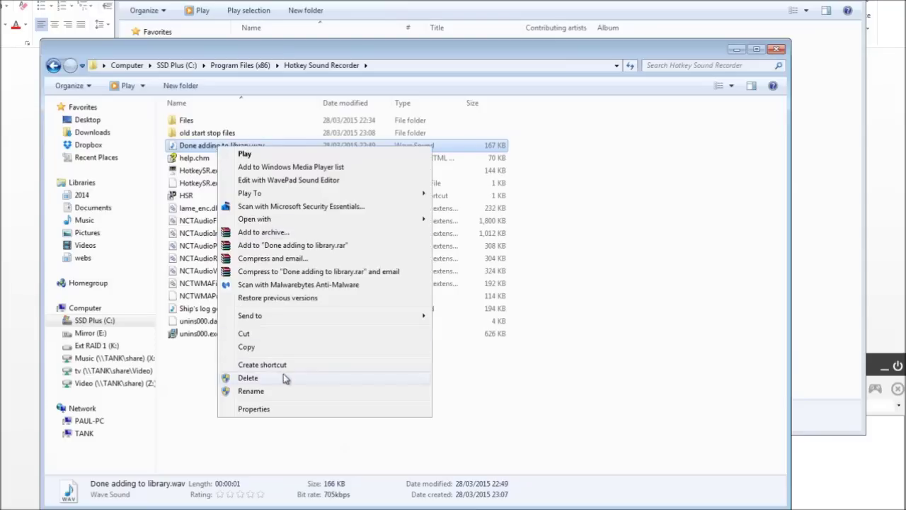
pyautogui.click(268, 390)
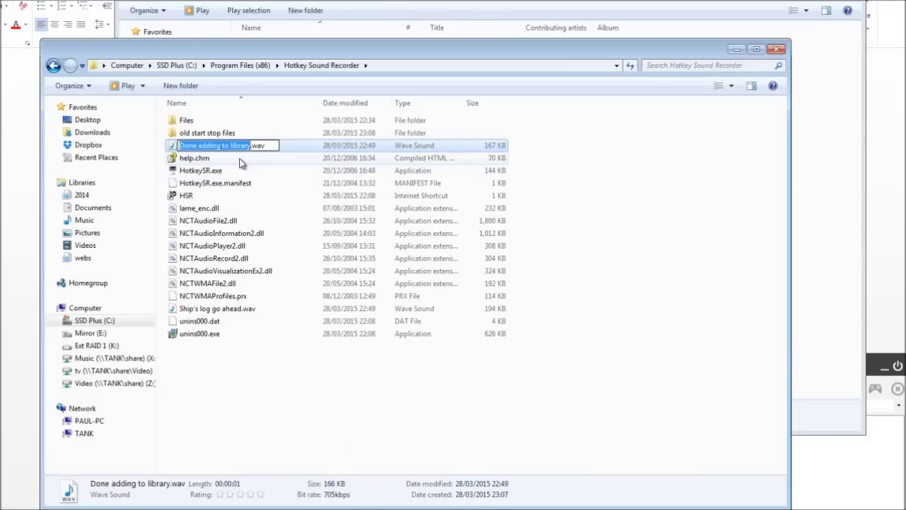
pyautogui.write('S')
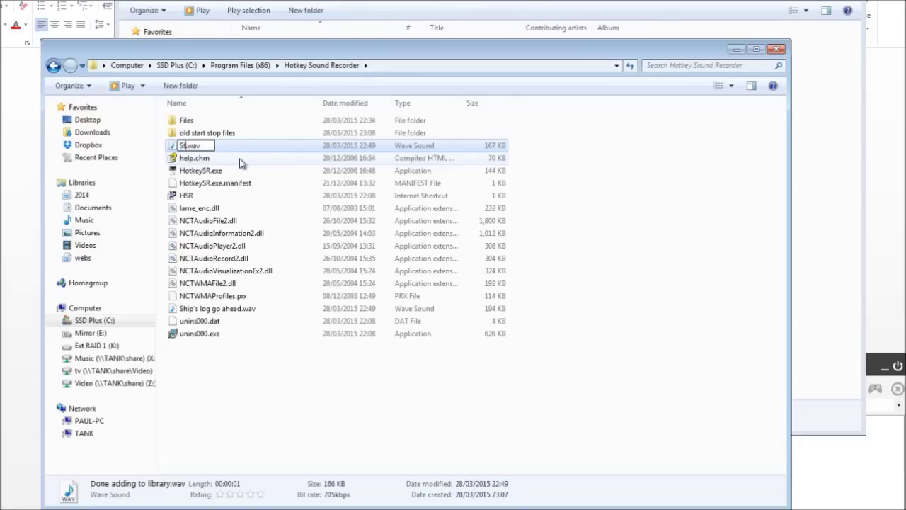
pyautogui.write('top')
pyautogui.press('Return')
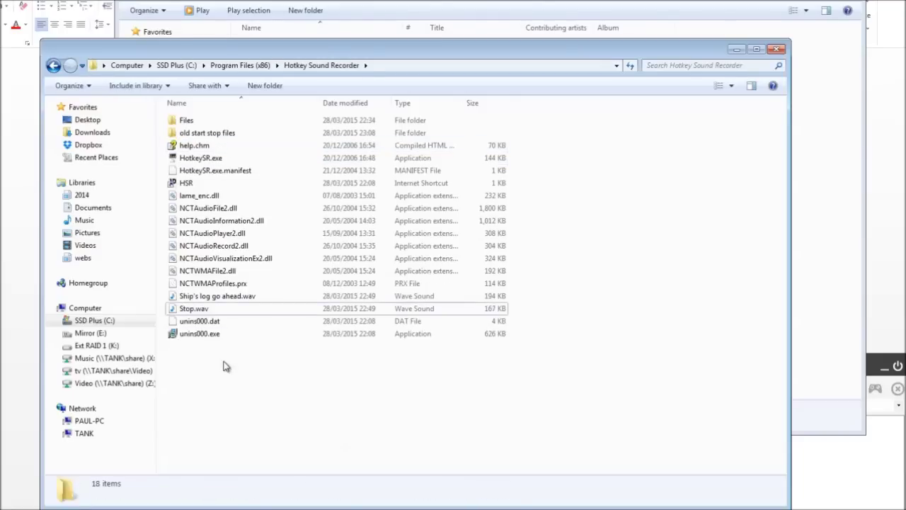
# Rename Ship's log go ahead.wav in the Hotkey Sound Recorder folder as Start.wav.
pyautogui.click(210, 300)
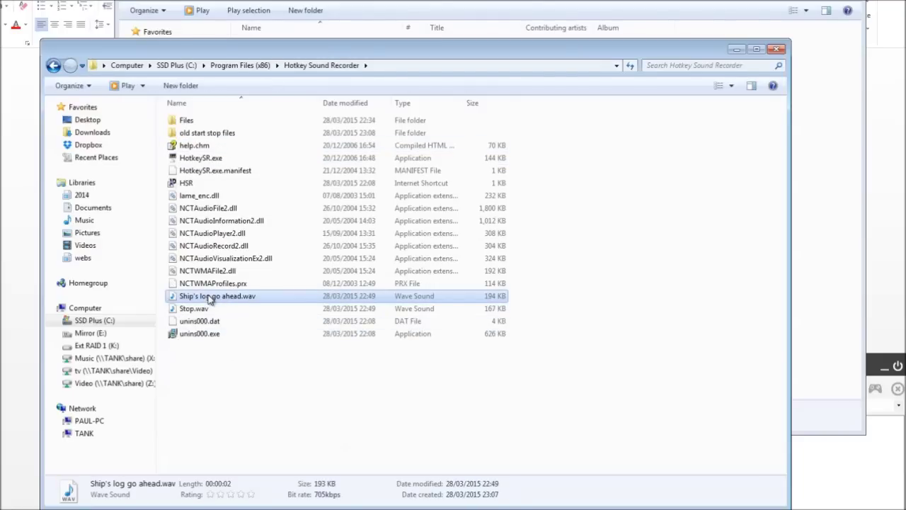
pyautogui.rightClick(210, 300)
pyautogui.press('m')
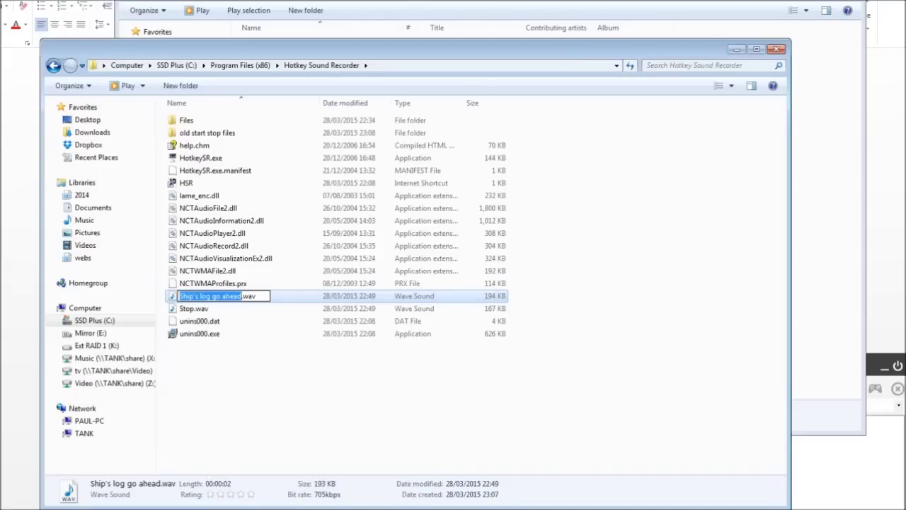
pyautogui.write('S')
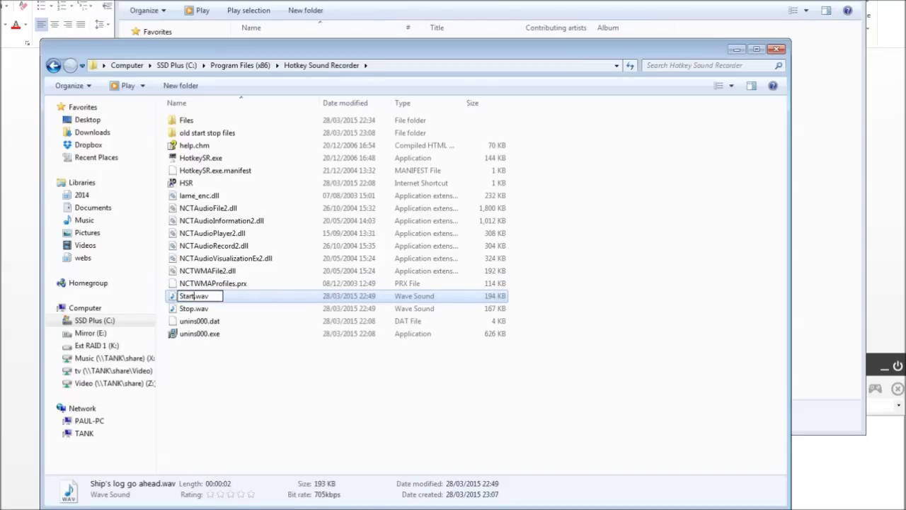
pyautogui.write('tart')
pyautogui.click(210, 402)
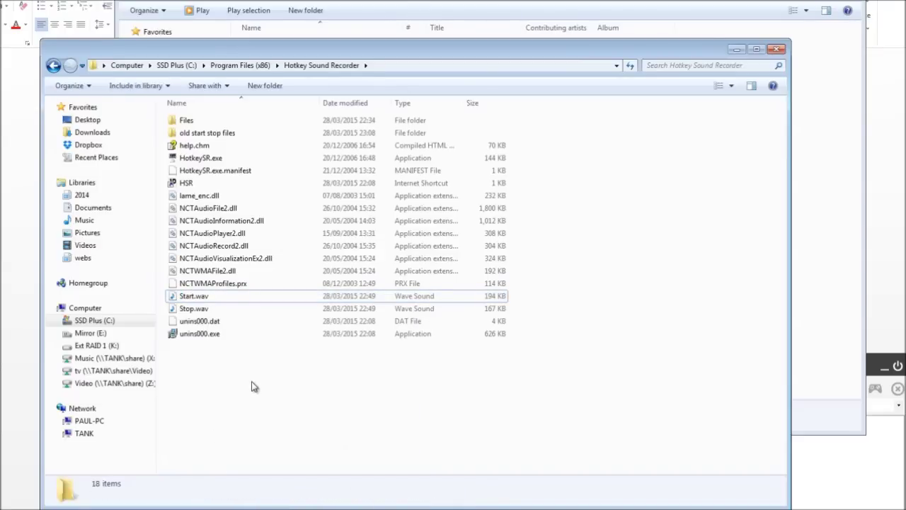
# Bring VoiceAttack into view, and play back the recording 20150328-230856.mp3 from Hotkey Sound Recorder's saved files.
pyautogui.hotkey('alt', 'Tab')
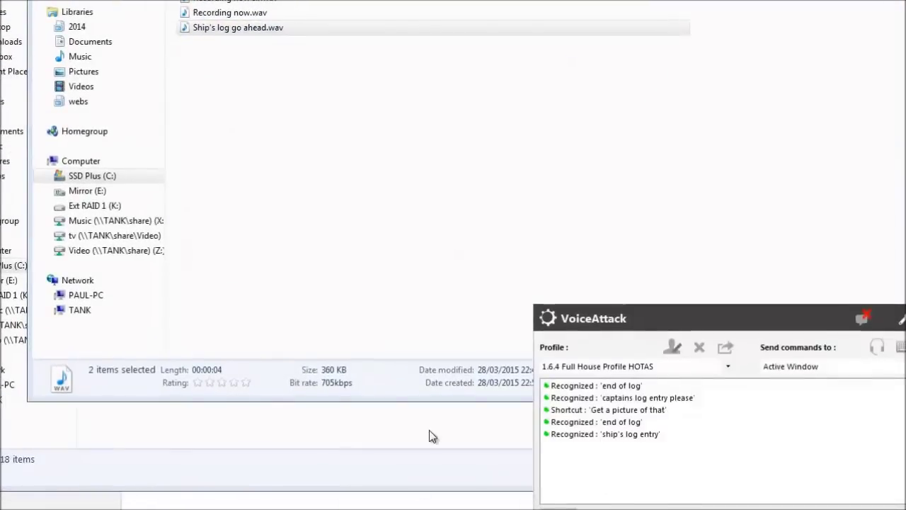
pyautogui.moveTo(682, 315); pyautogui.dragTo(381, 161)
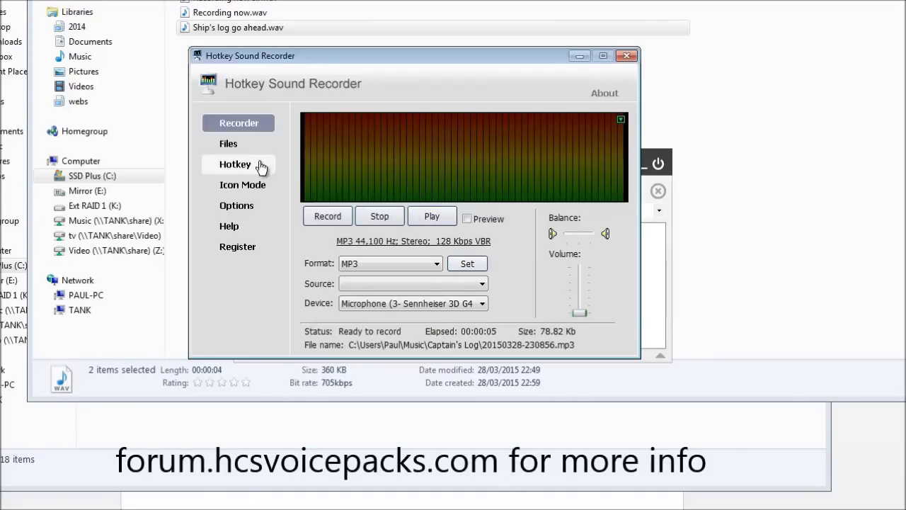
pyautogui.click(240, 145)
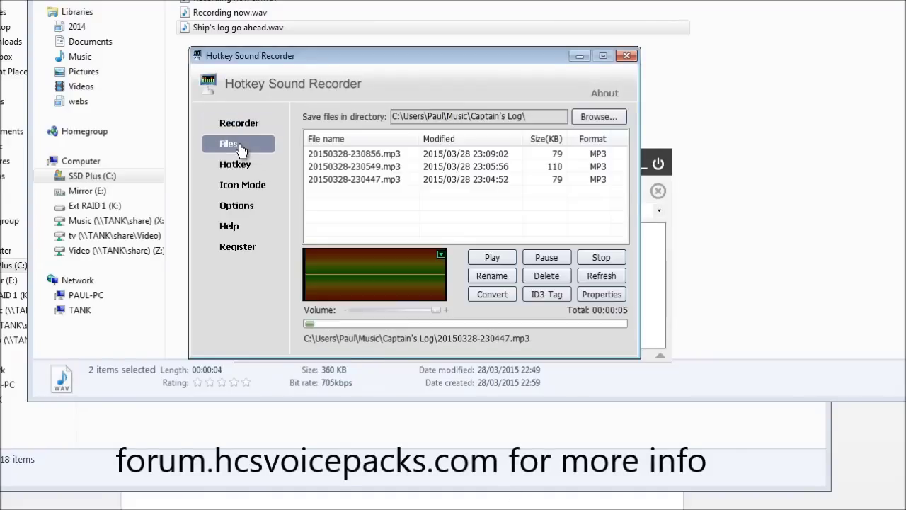
pyautogui.click(483, 156)
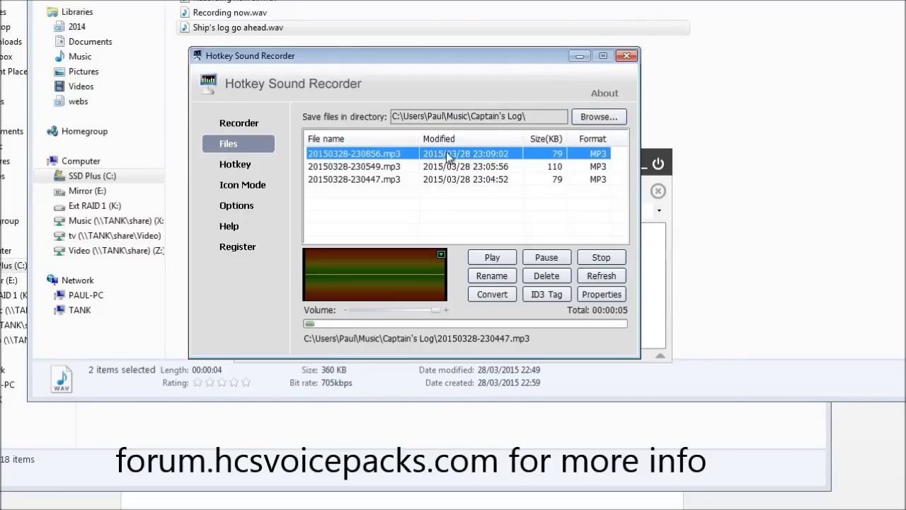
pyautogui.click(492, 257)
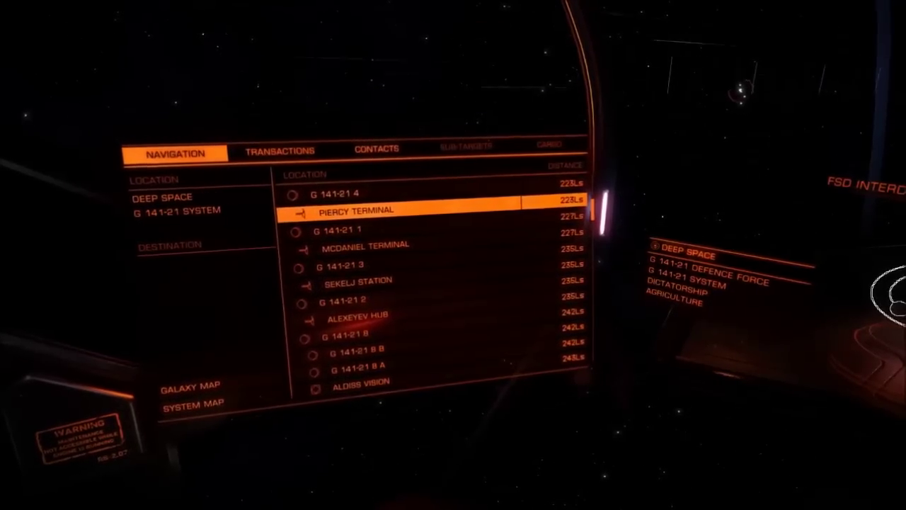
# Browse the locations in the Elite Dangerous navigation panel through the G 141-21 A belt clusters.
pyautogui.press('Down')
pyautogui.press('Down')
pyautogui.press('Down')
pyautogui.press('Down')
pyautogui.press('Down')
pyautogui.press('Down')
pyautogui.press('Down')
pyautogui.press('Down')
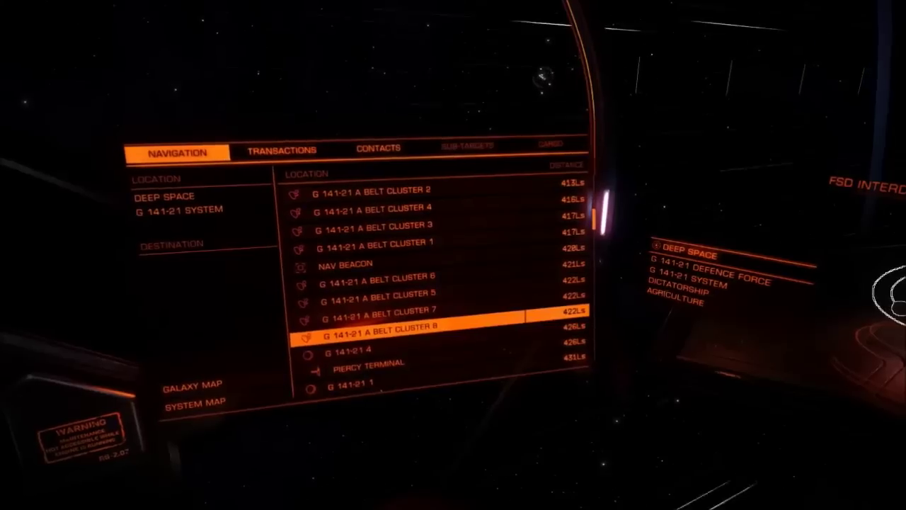
pyautogui.press('1')
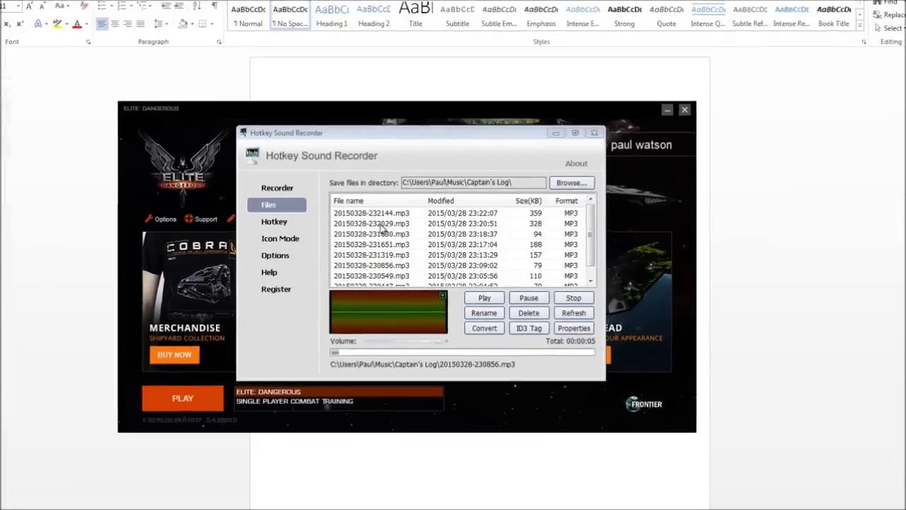
# Play the newest captain's log recording, 20150328-232144.mp3, in Hotkey Sound Recorder and stop the playback.
pyautogui.click(407, 215)
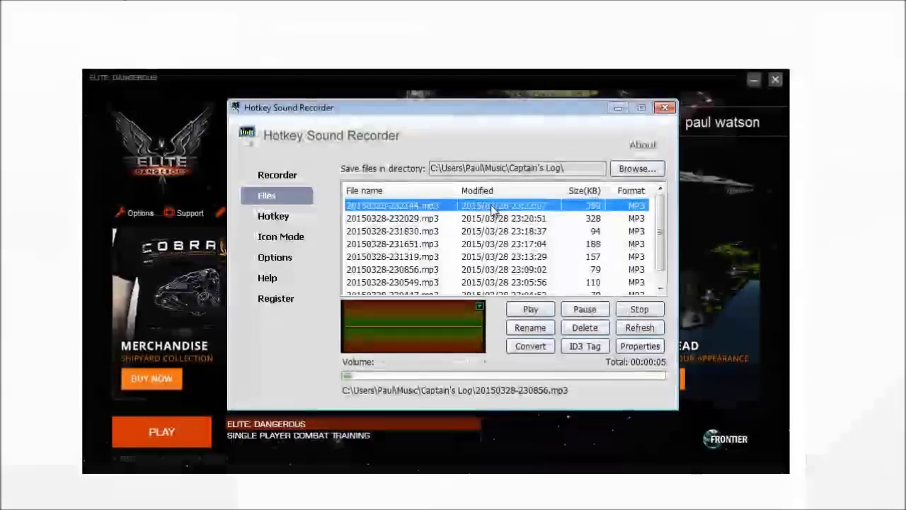
pyautogui.click(529, 310)
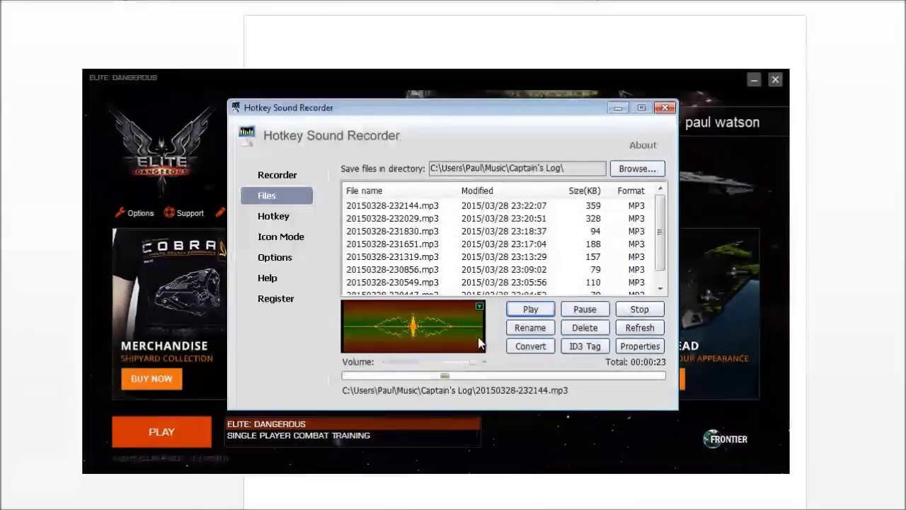
pyautogui.click(650, 314)
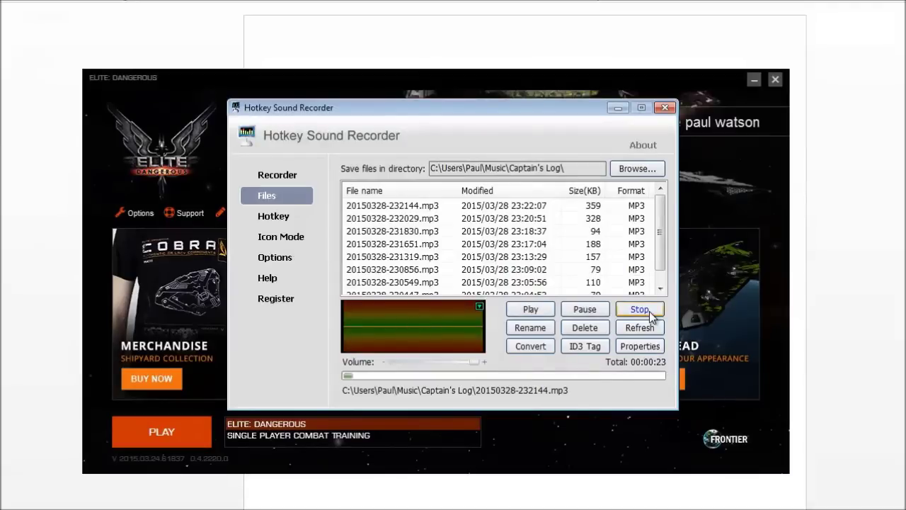